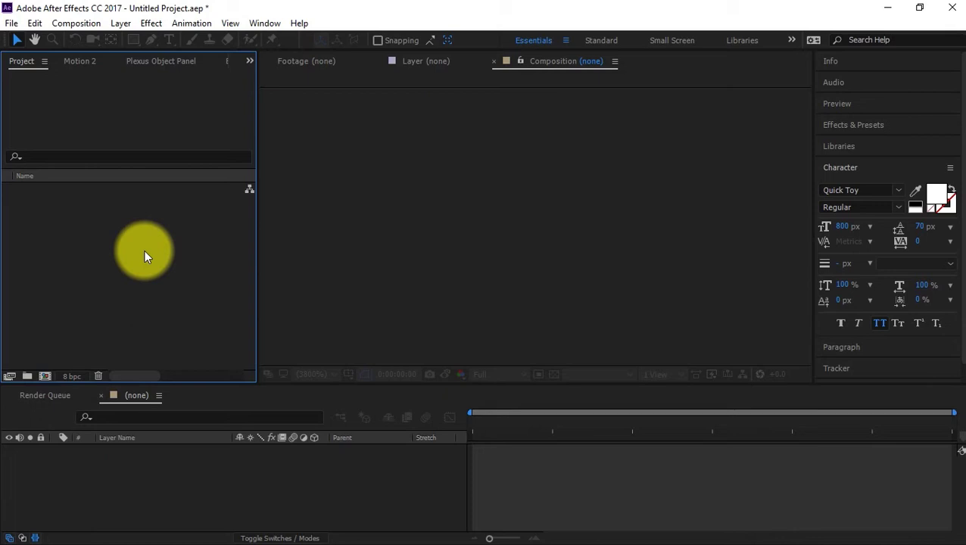
- Create a composition named "Fabric Tutorial" with a duration of one frame (0;00;00;01)
click(45, 376)
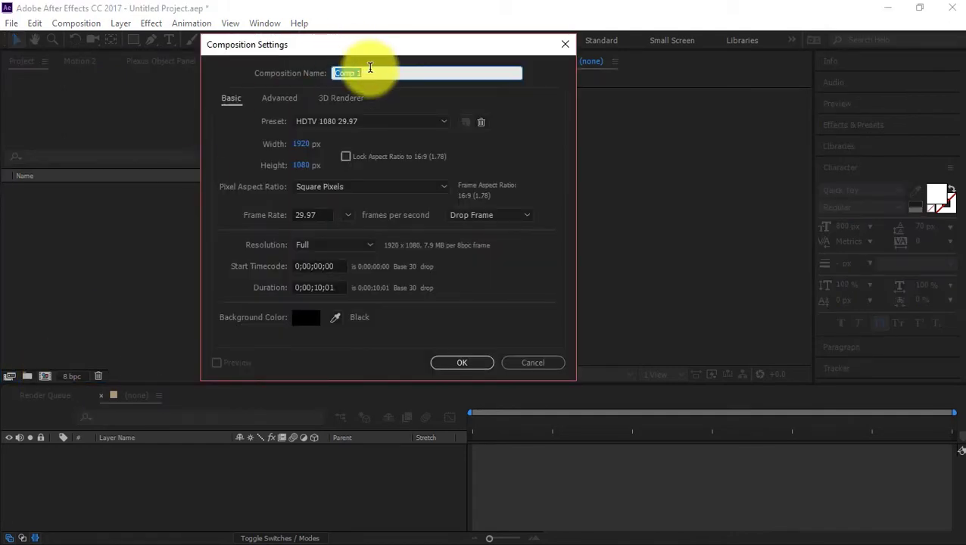
text(Fabri)
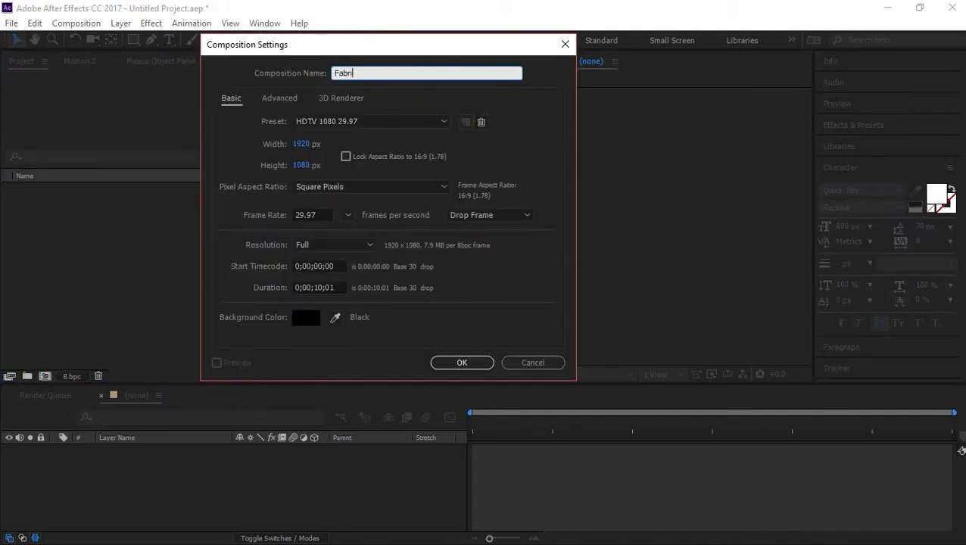
text(c Tutotial)
key(BackSpace)
key(BackSpace)
key(BackSpace)
key(BackSpace)
text(rial)
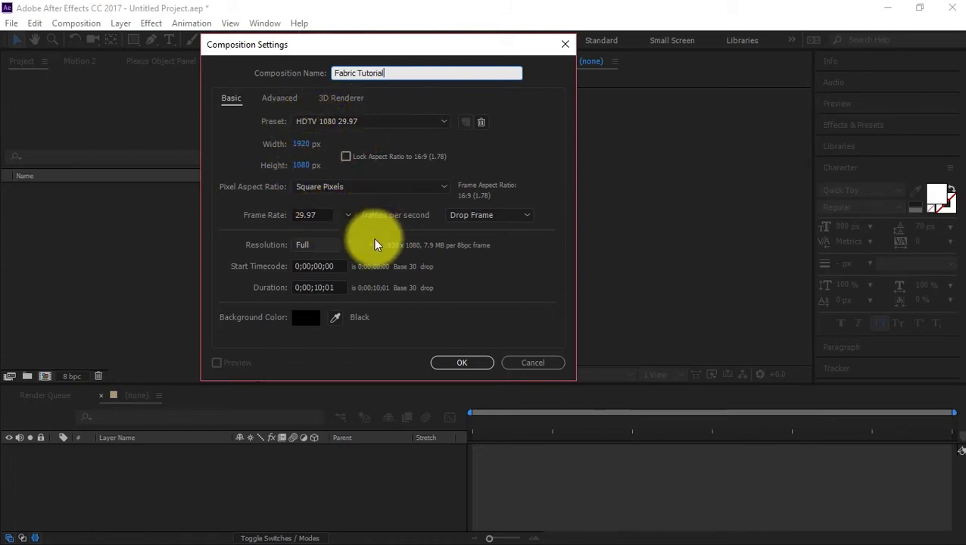
click(315, 288)
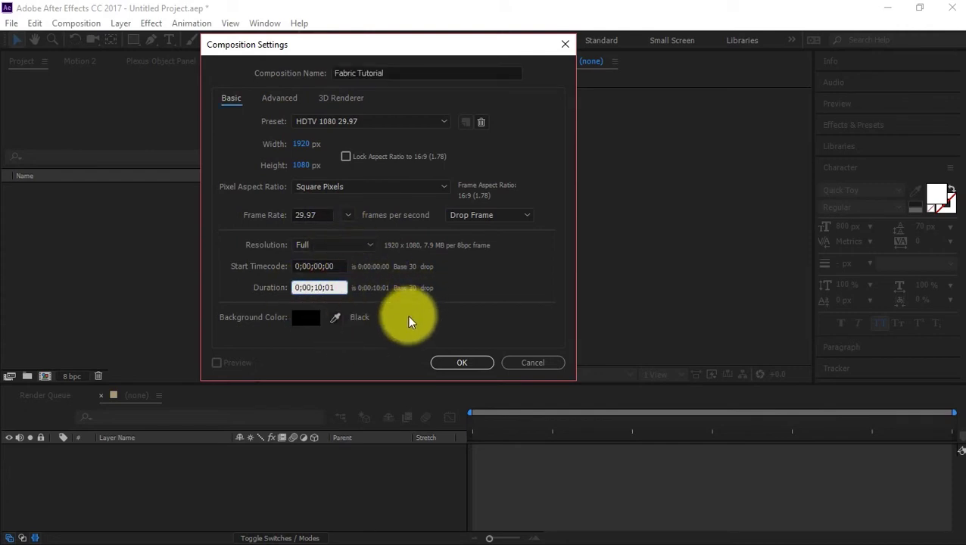
key(BackSpace)
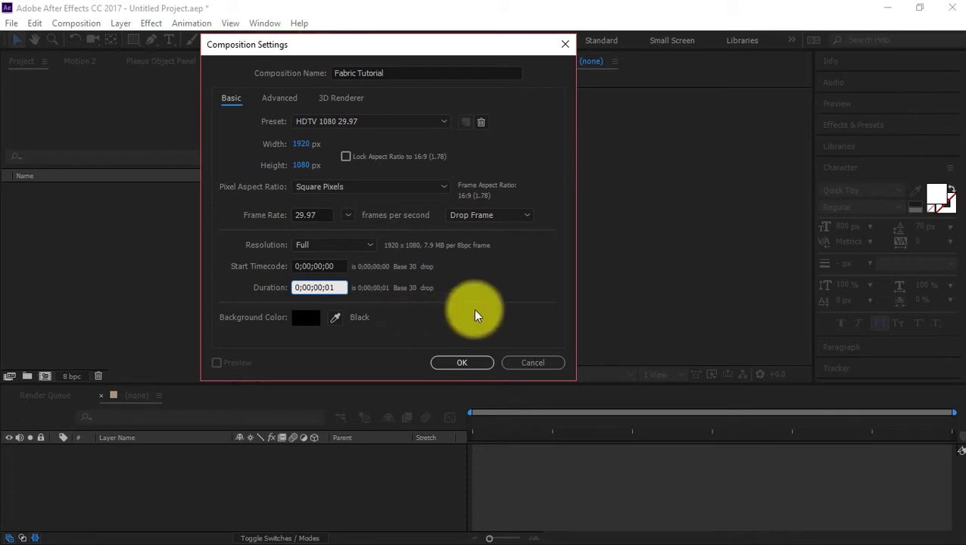
click(464, 362)
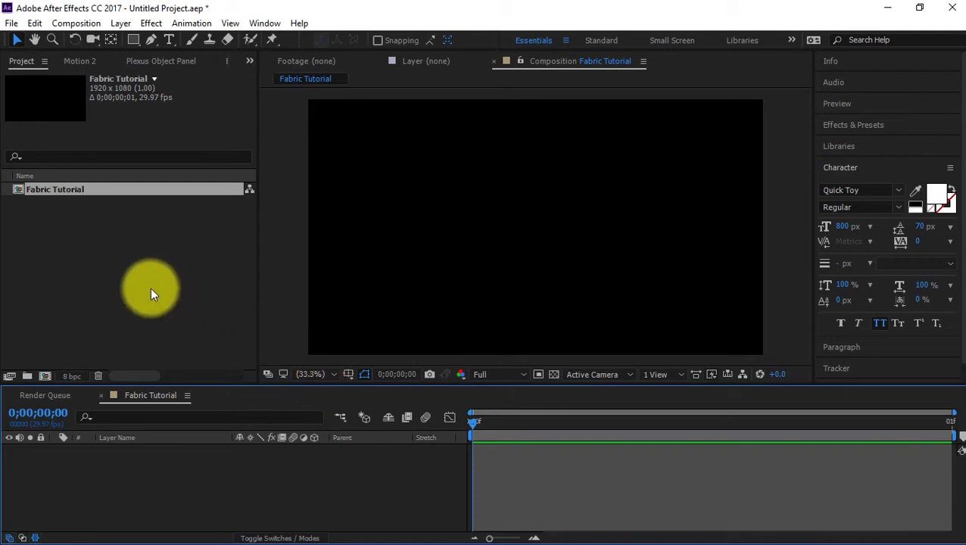
- Import all the images in the Fabric Texture Assets folder into the project as footage
click(144, 287)
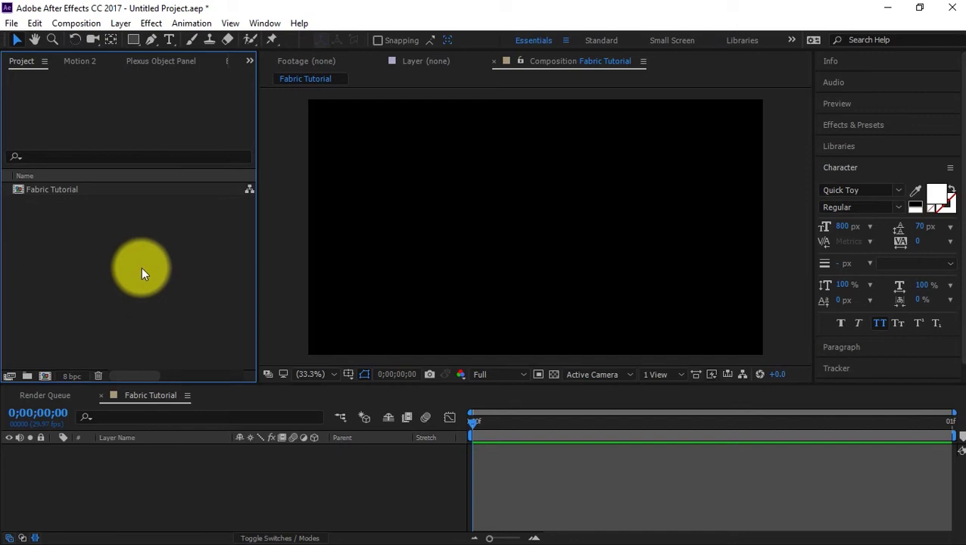
double_click(141, 268)
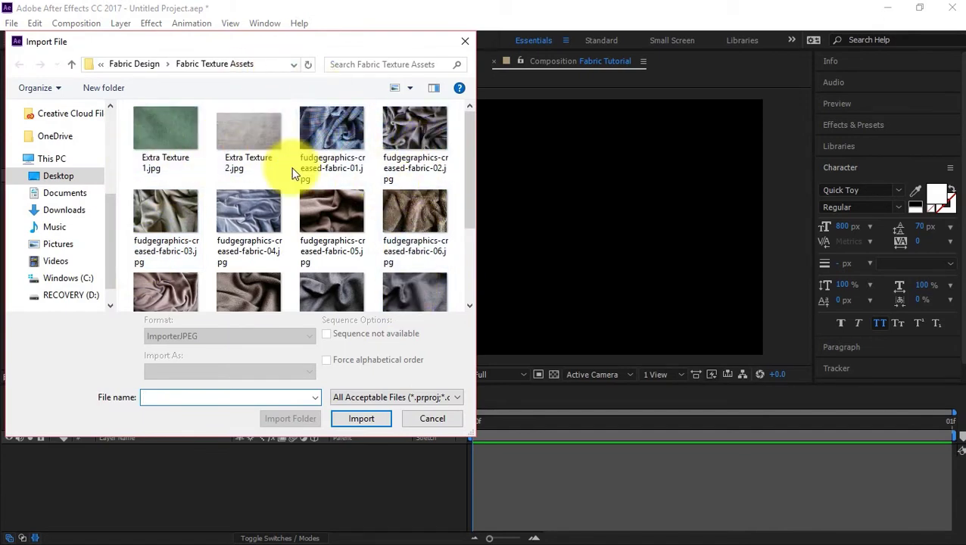
click(300, 203)
key(ctrl+a)
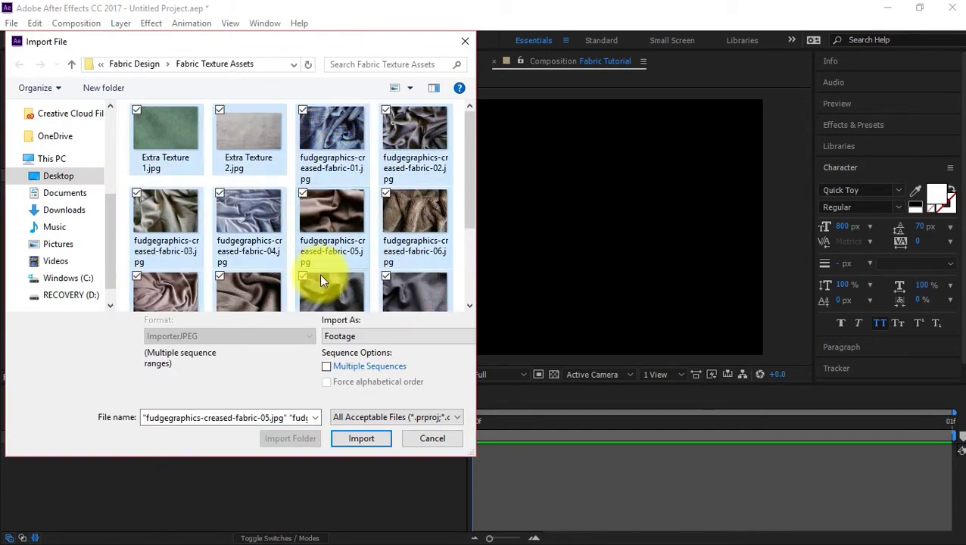
click(370, 441)
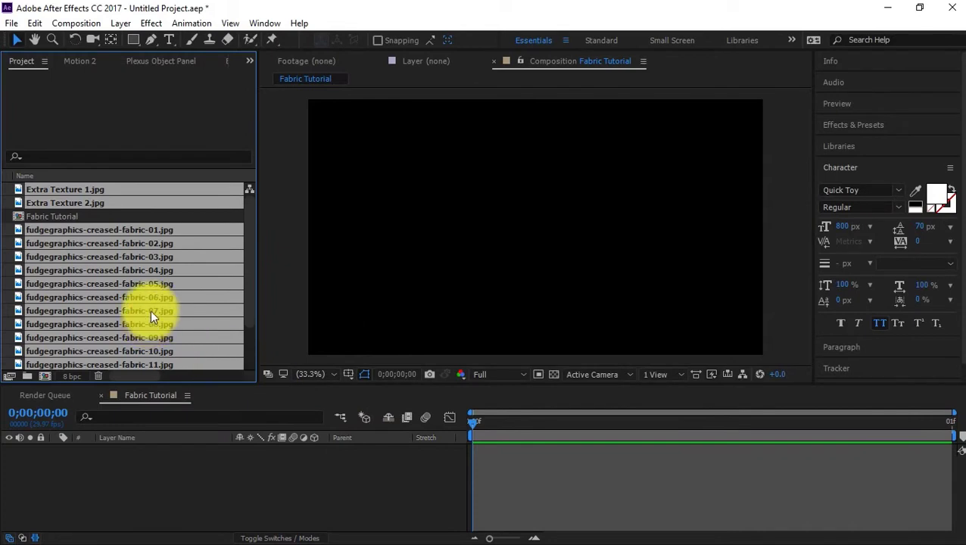
click(9, 243)
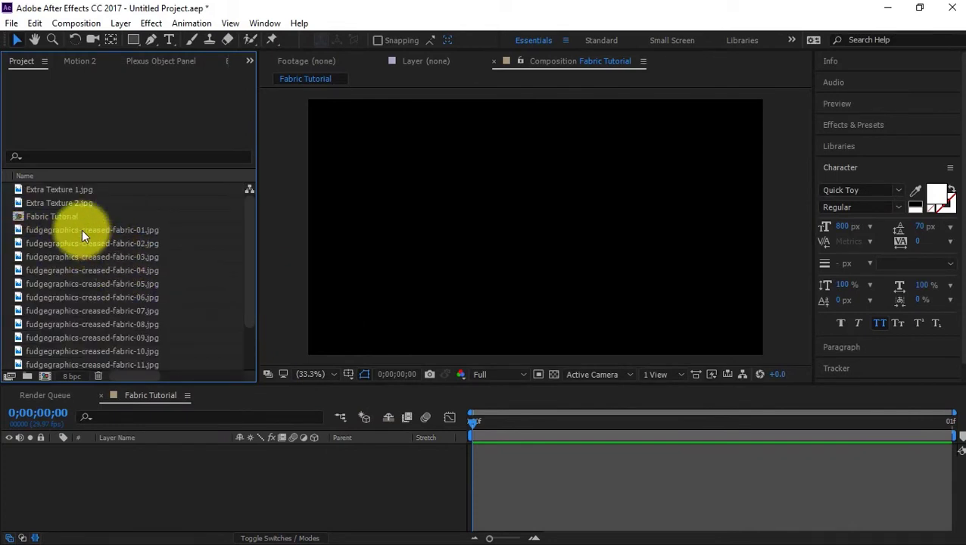
- Preview a few of the imported fabric images and add Extra Texture 2.jpg to the Fabric Tutorial composition as a layer
click(107, 231)
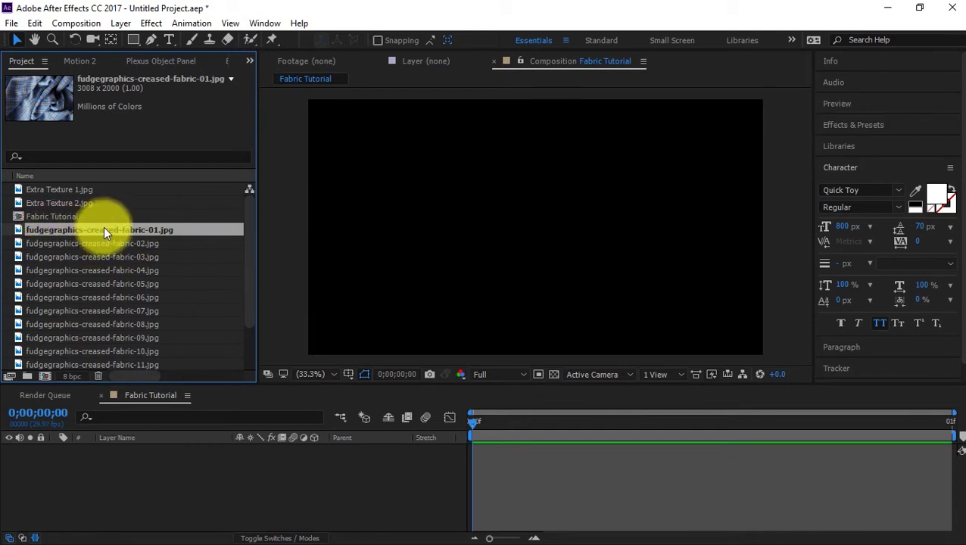
click(64, 191)
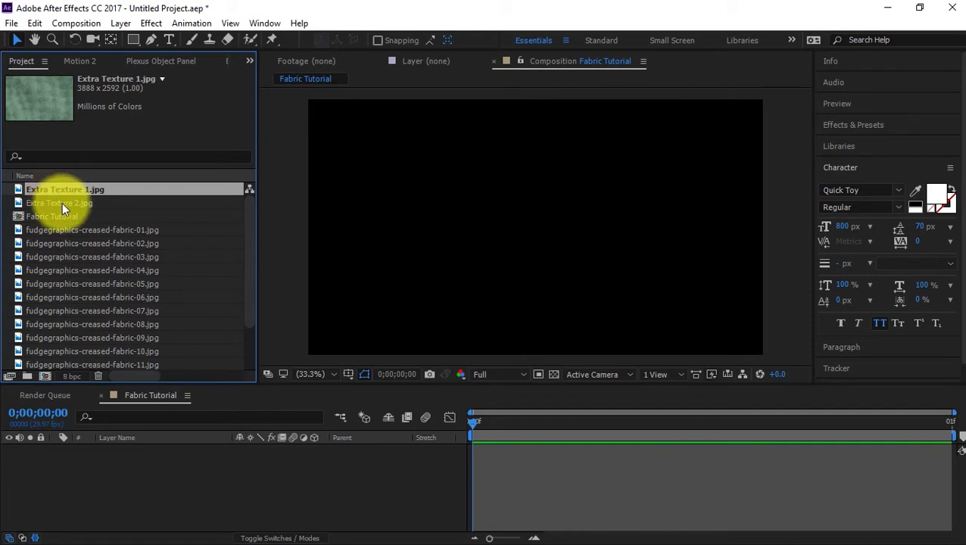
click(62, 204)
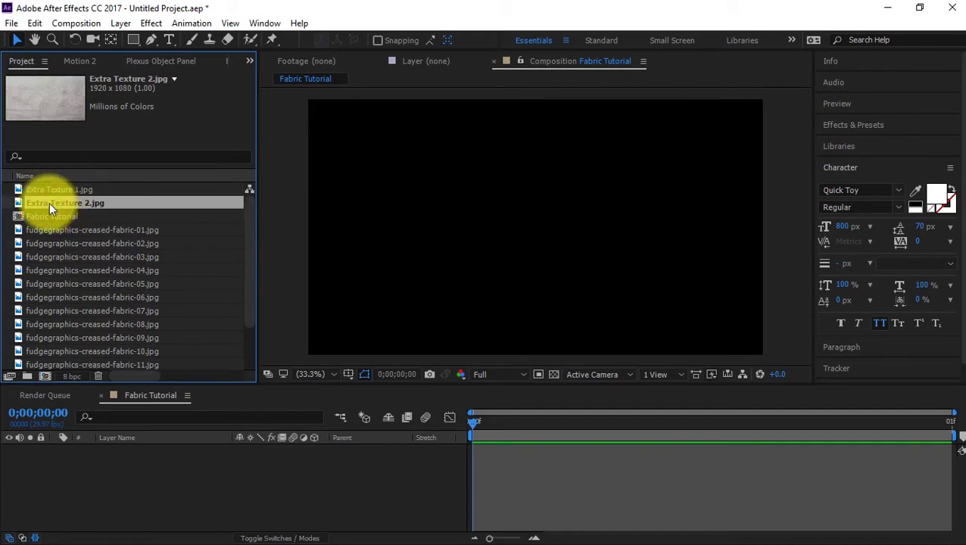
drag(50, 201, 250, 489)
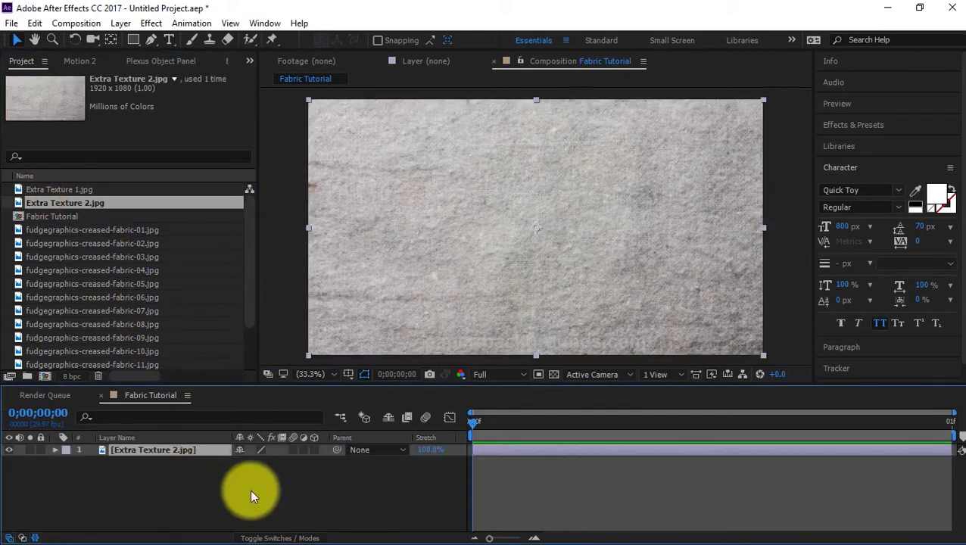
key(comma)
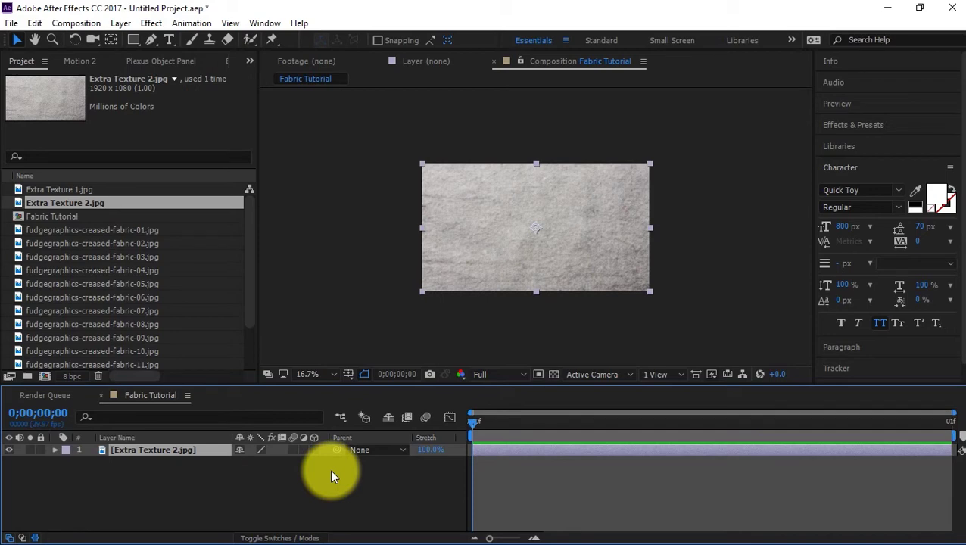
key(period)
key(comma)
key(period)
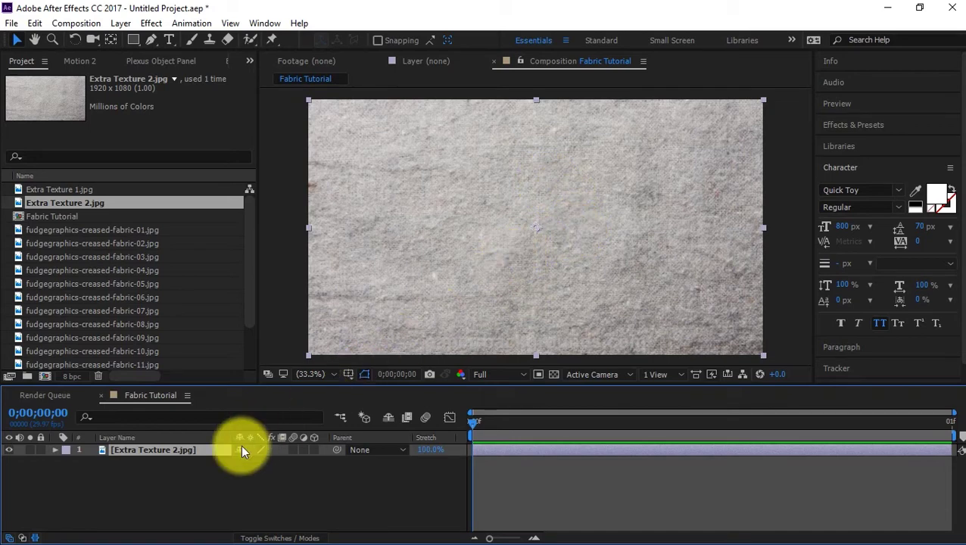
- Add a text layer reading "hello" above the fabric texture layer
click(241, 481)
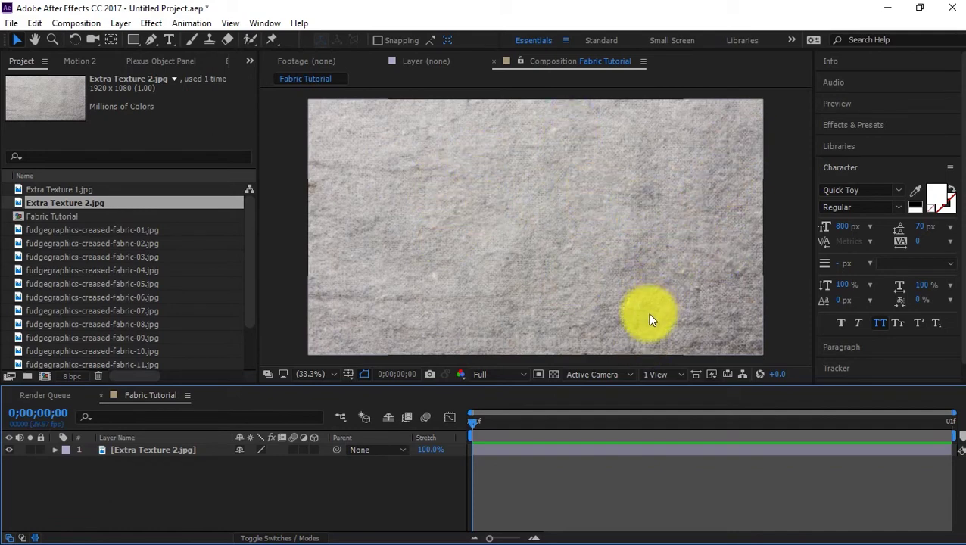
click(276, 472)
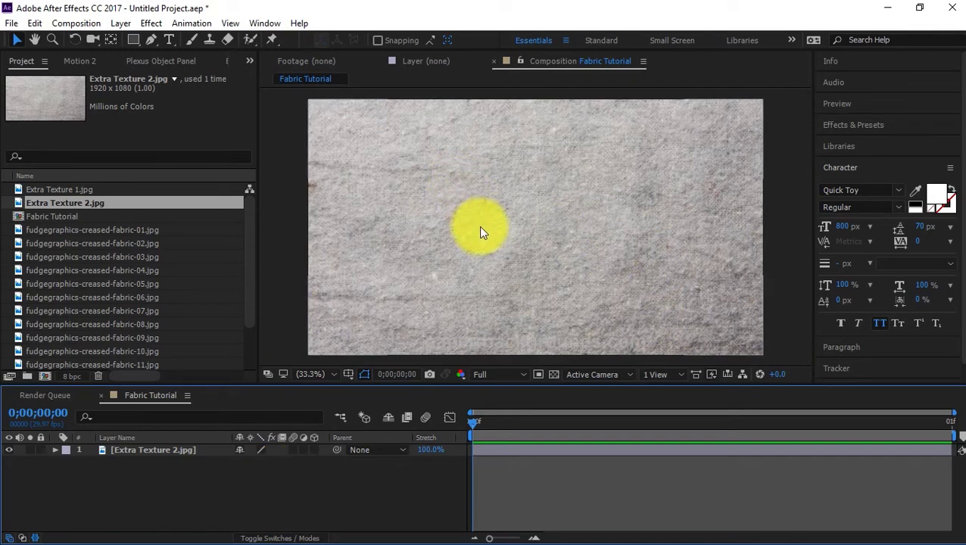
key(ctrl+alt+shift+t)
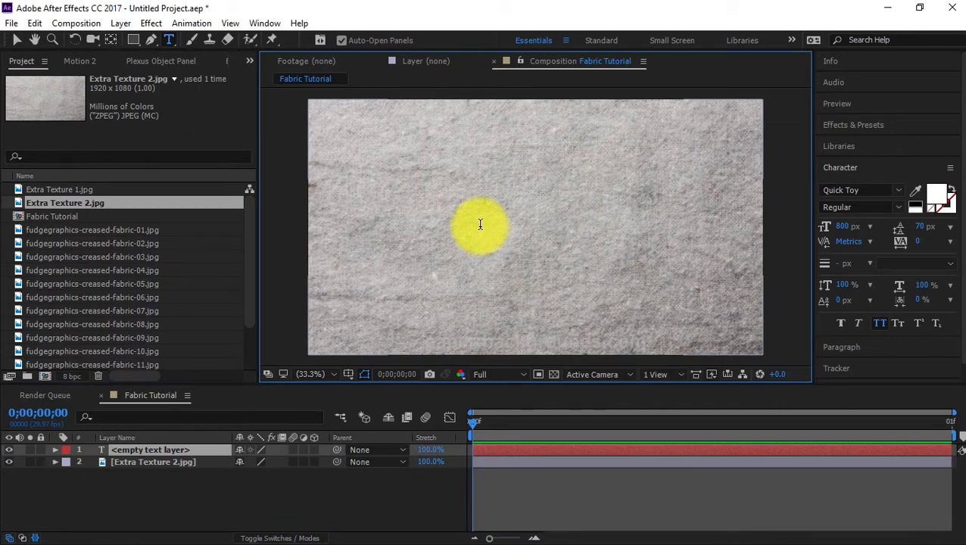
click(191, 450)
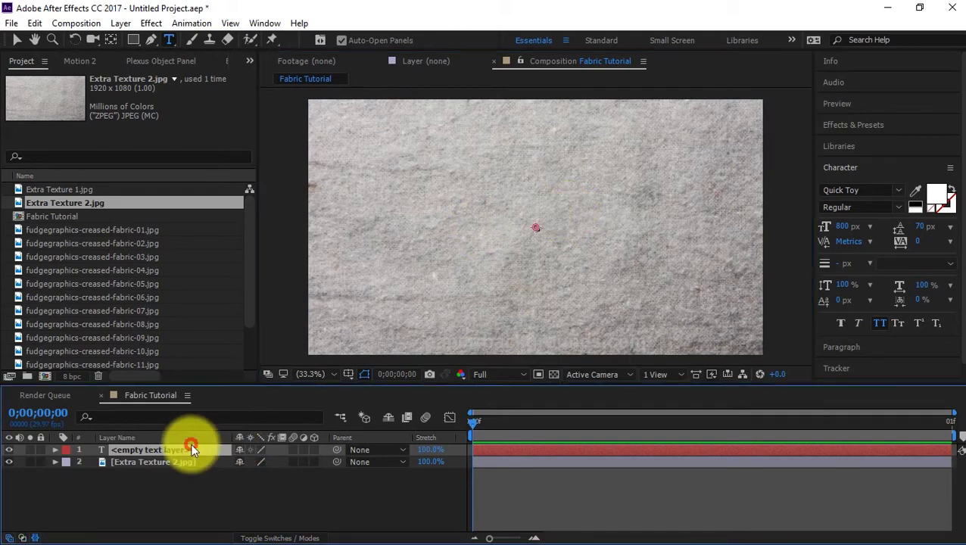
double_click(191, 448)
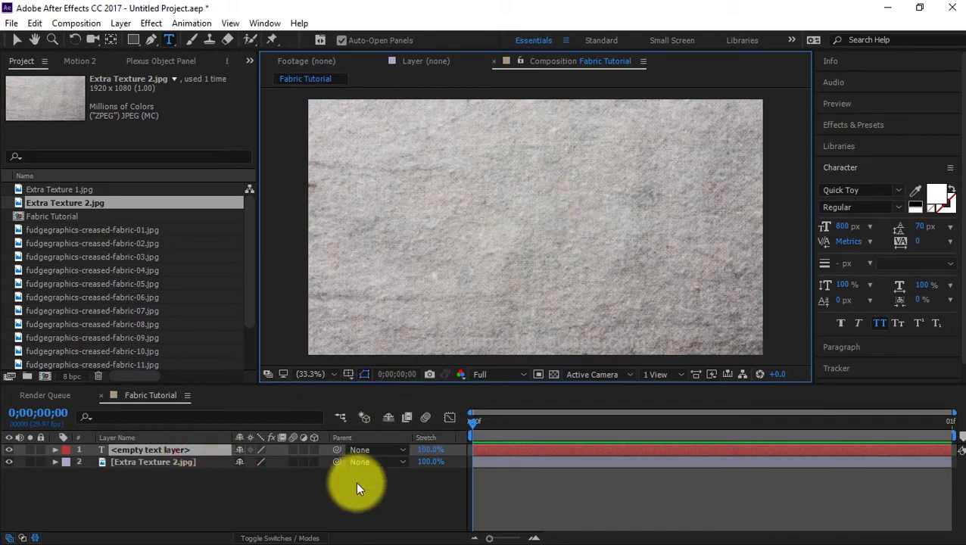
text(hhhh)
key(ctrl+a)
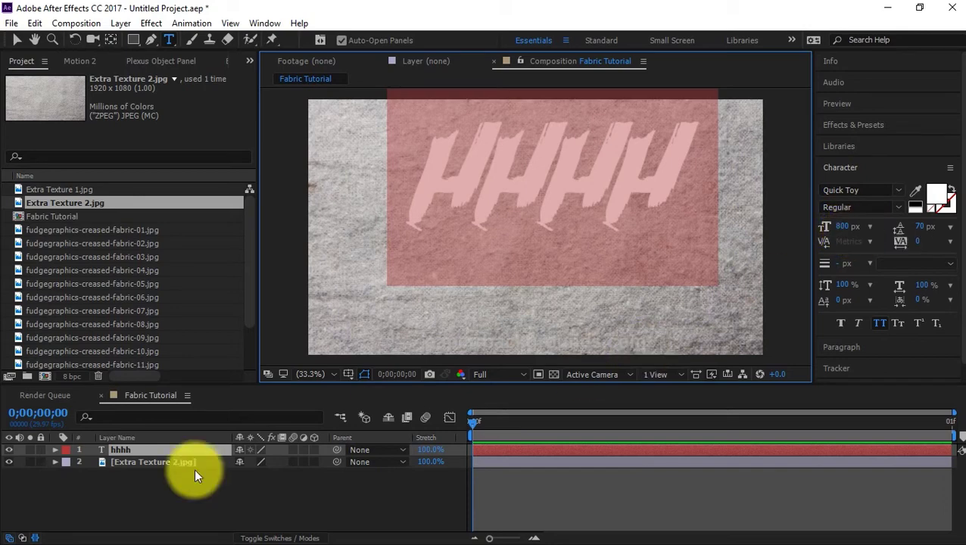
click(140, 459)
double_click(139, 452)
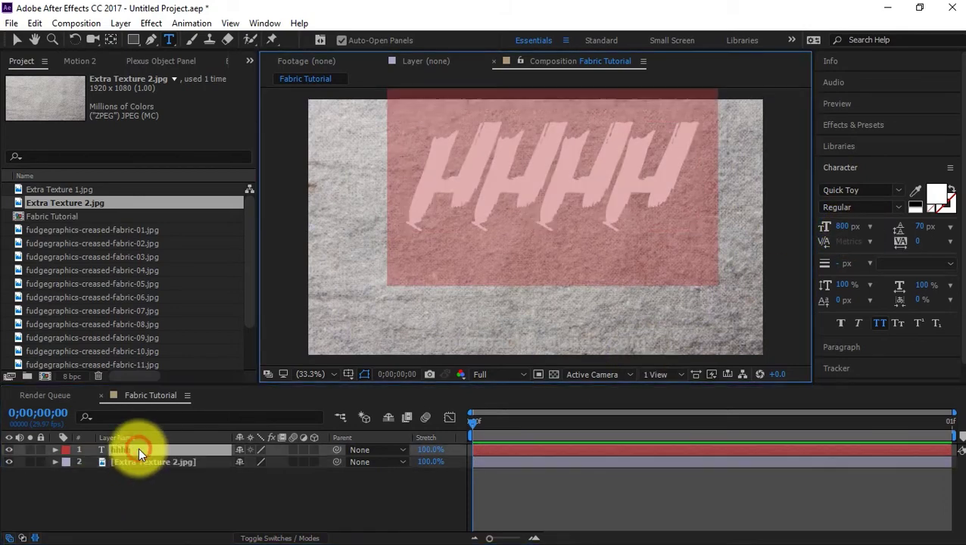
text(hello)
click(137, 449)
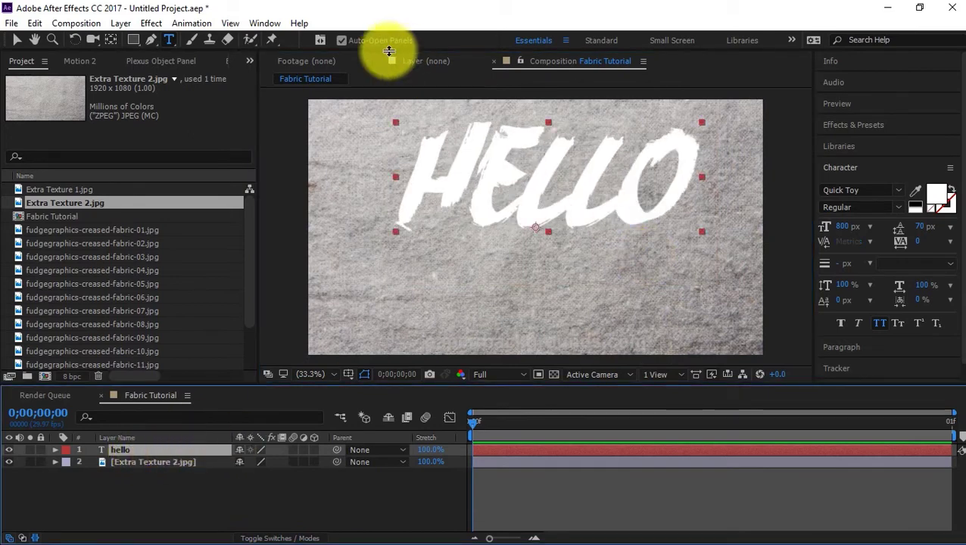
- Align the hello text layer to the horizontal and vertical center of the composition
click(861, 167)
click(848, 230)
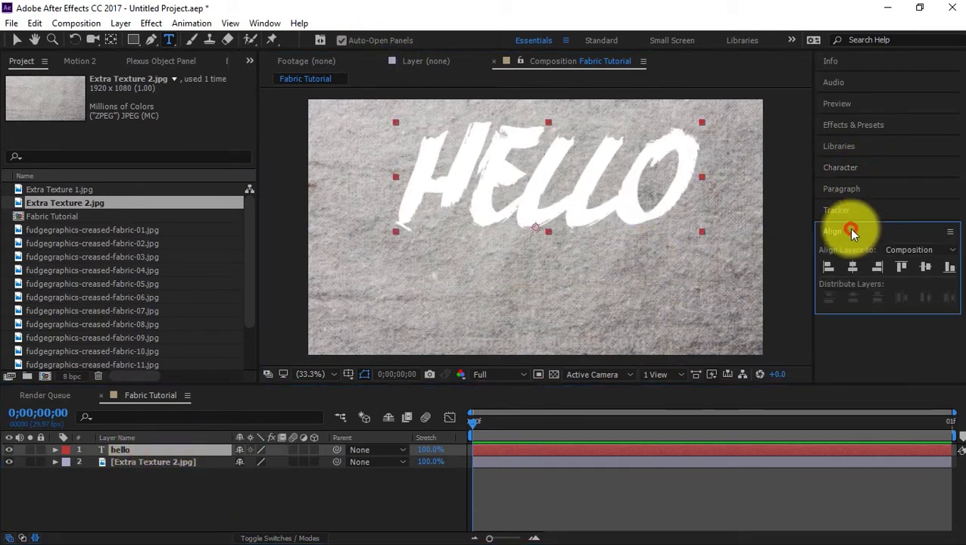
click(263, 23)
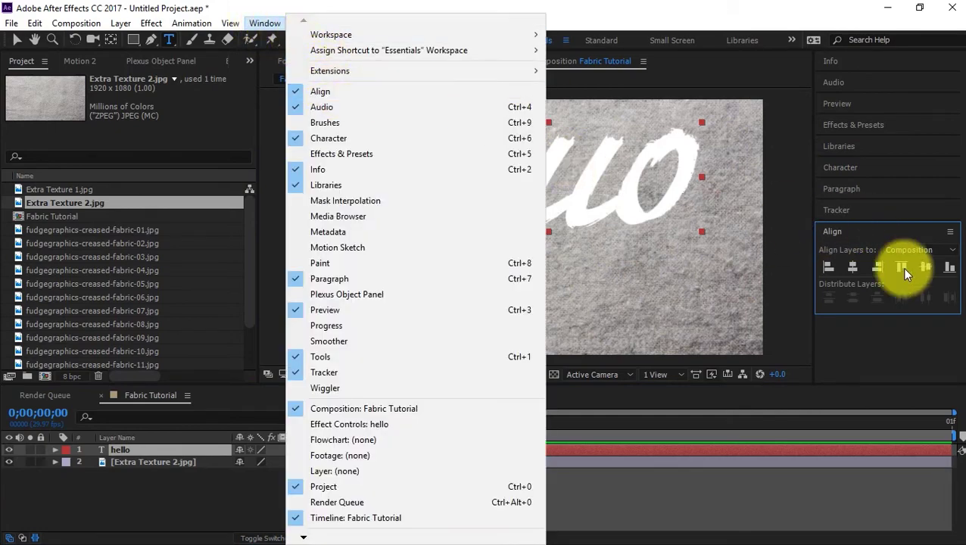
click(865, 230)
click(838, 232)
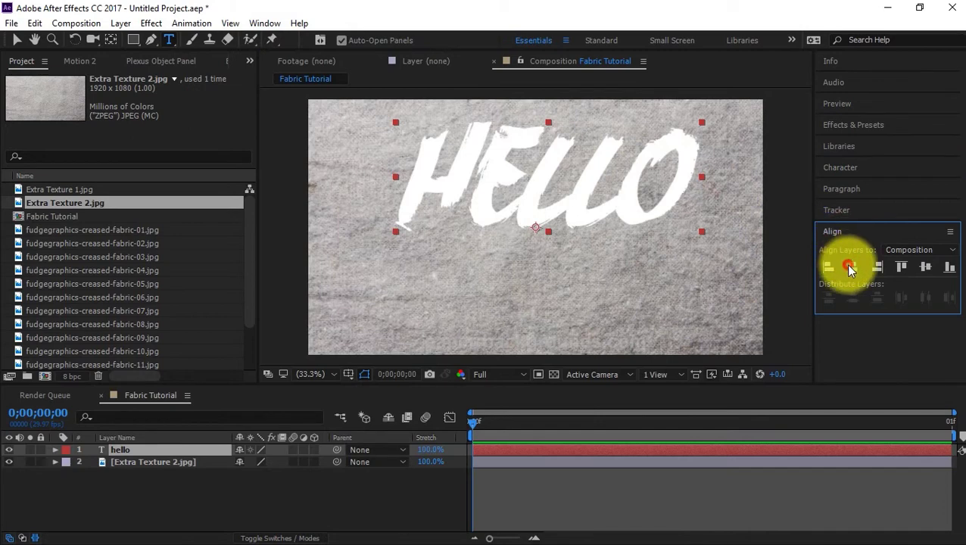
click(851, 267)
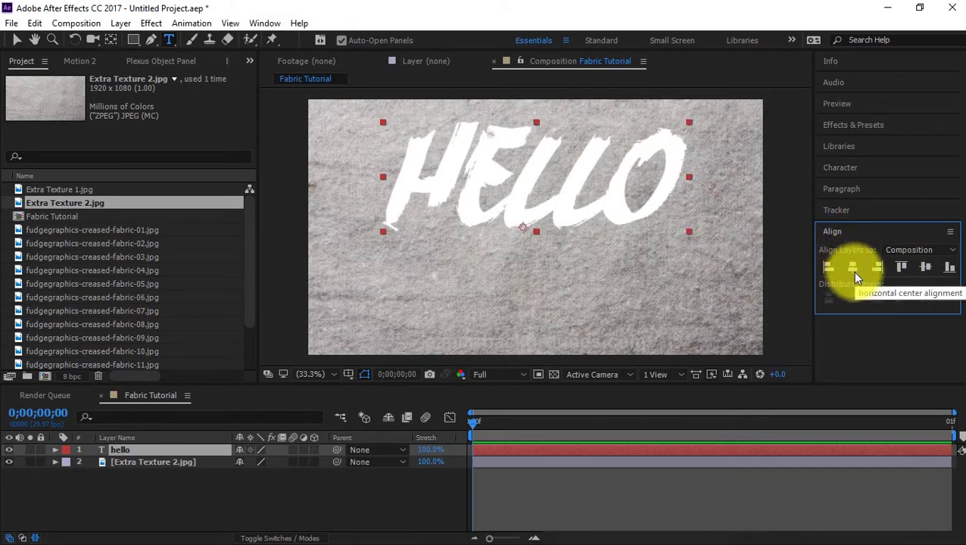
click(925, 267)
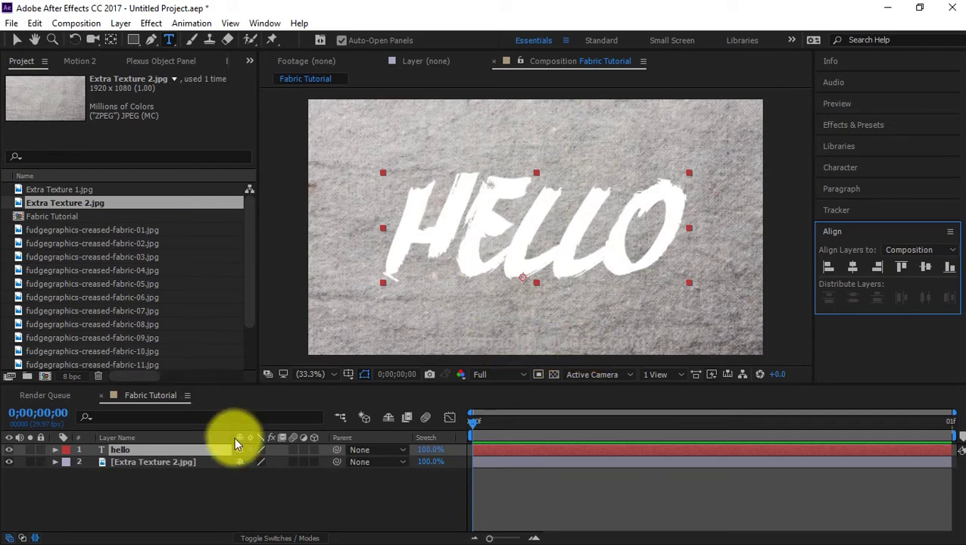
click(151, 482)
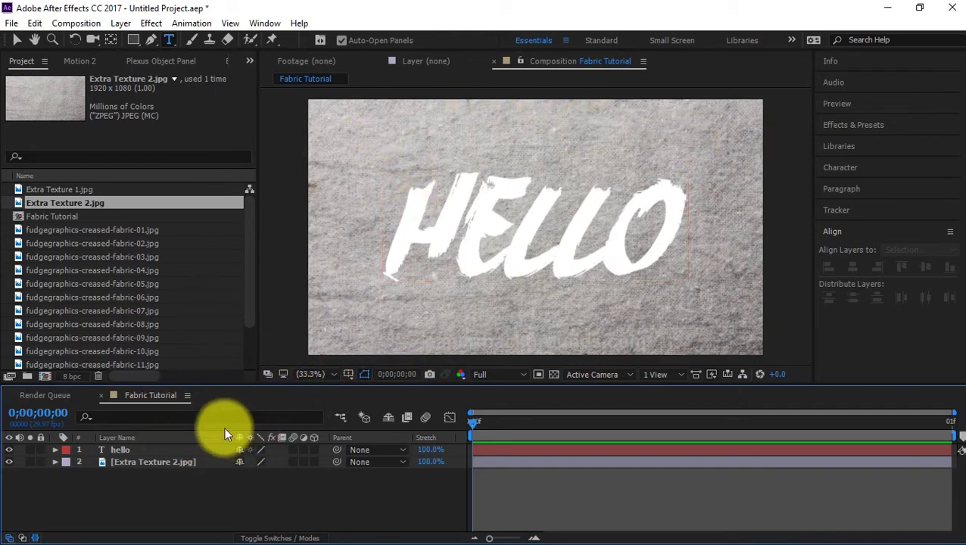
- Apply the Hue/Saturation effect to the Extra Texture 2.jpg layer and enable Colorize
click(875, 127)
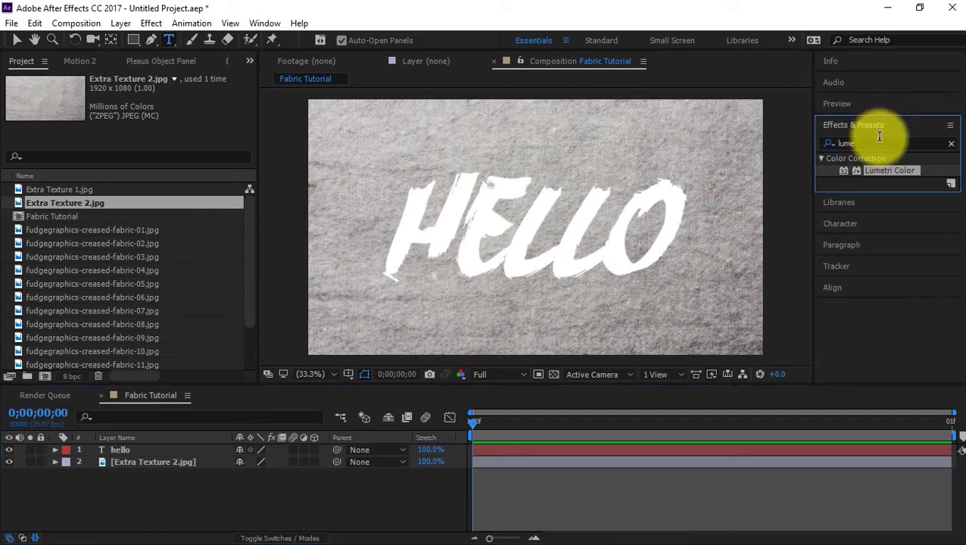
text(hue)
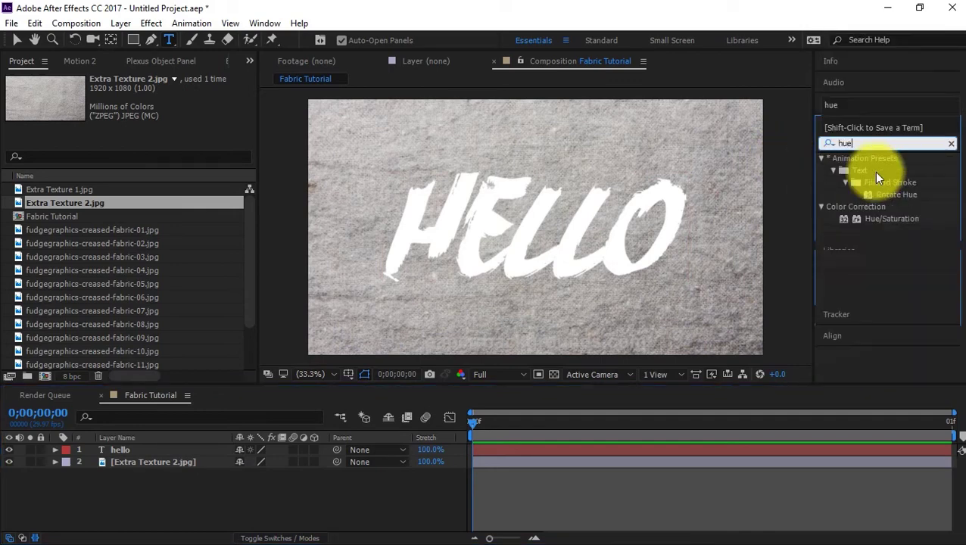
drag(881, 219, 132, 464)
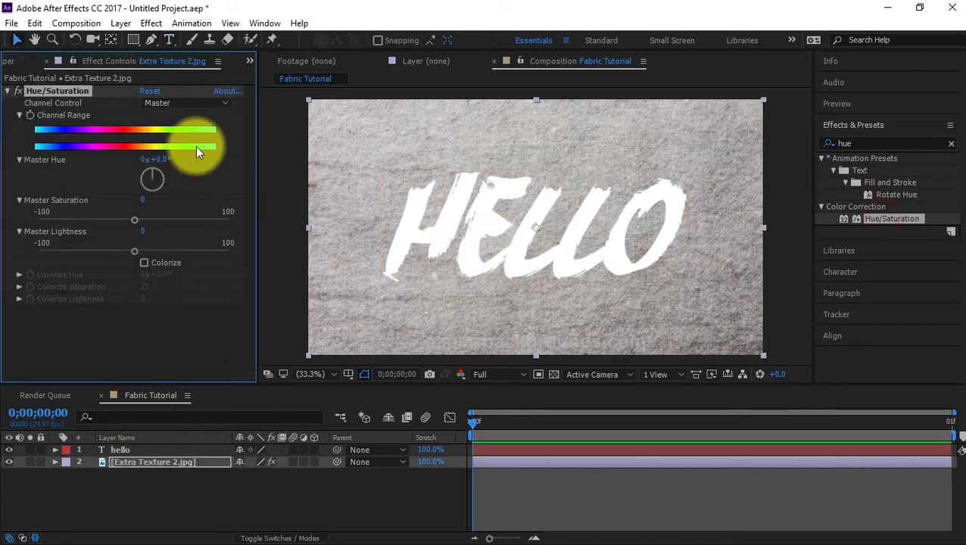
click(143, 264)
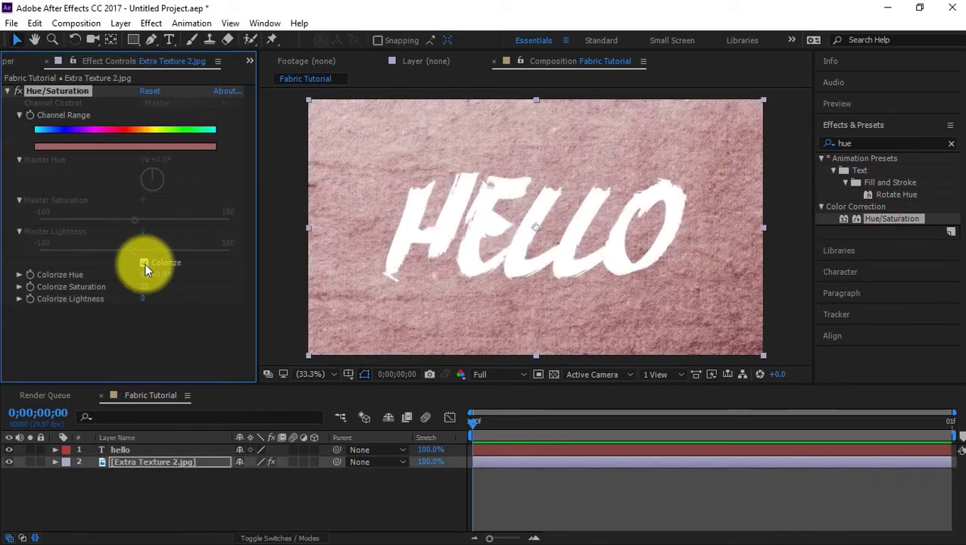
- Set the Extra Texture 2.jpg layer's Colorize Saturation to 50 and Colorize Lightness to -20
click(146, 287)
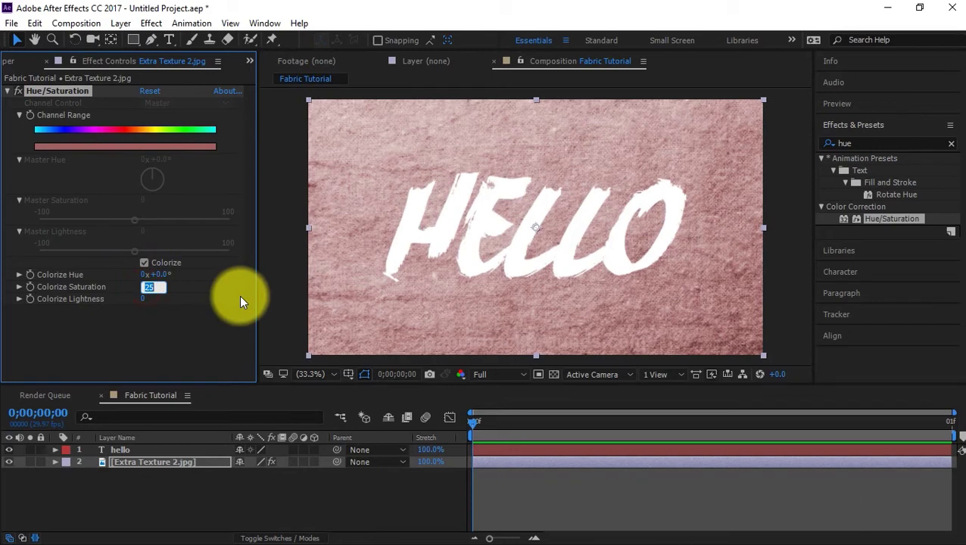
text(50)
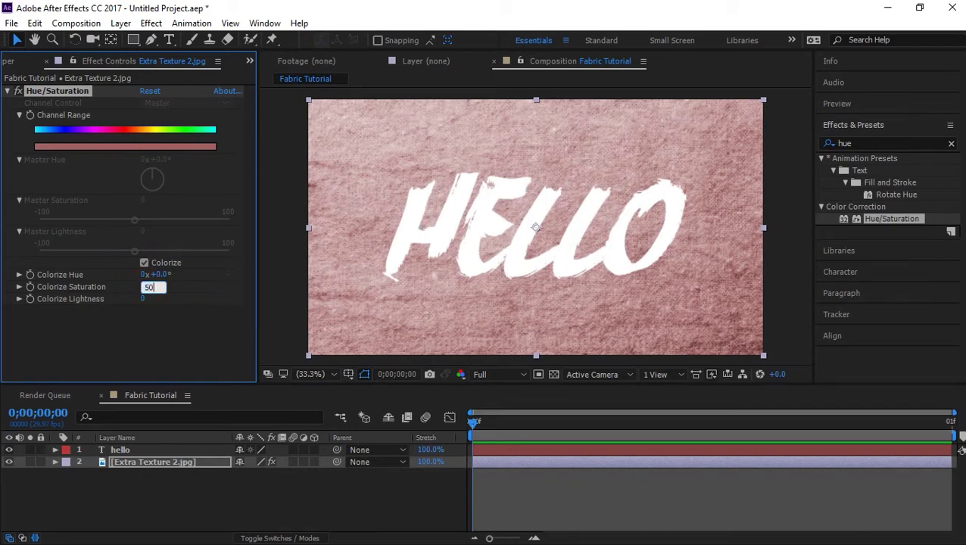
key(Return)
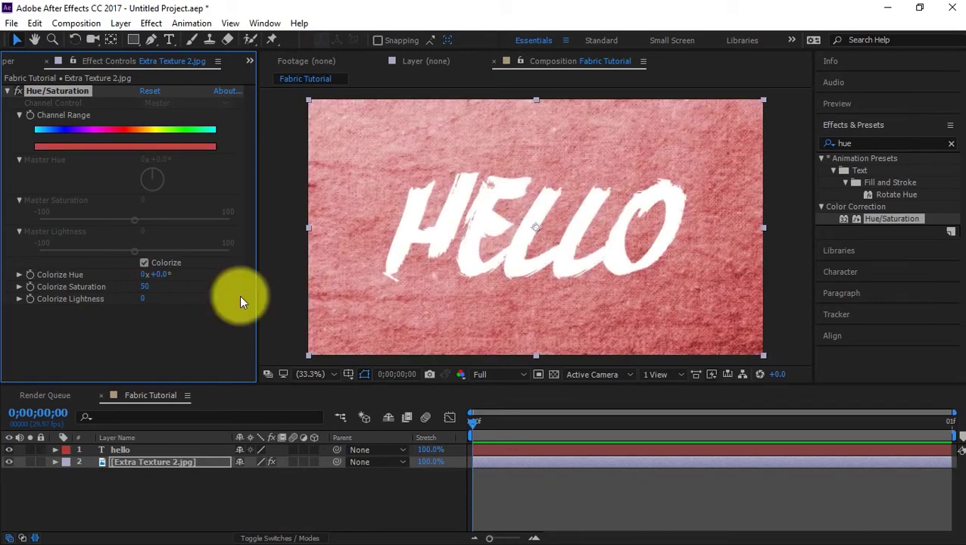
click(143, 299)
text(-20)
key(Return)
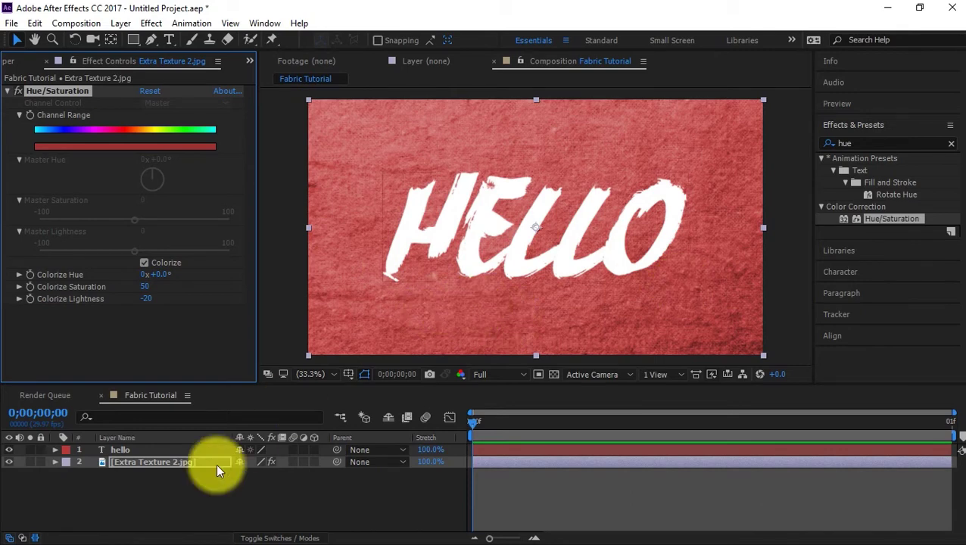
- Pre-compose the hello and Extra Texture 2.jpg layers as "Luma Matte Asset", check its contents and return to the Fabric Tutorial composition
click(201, 483)
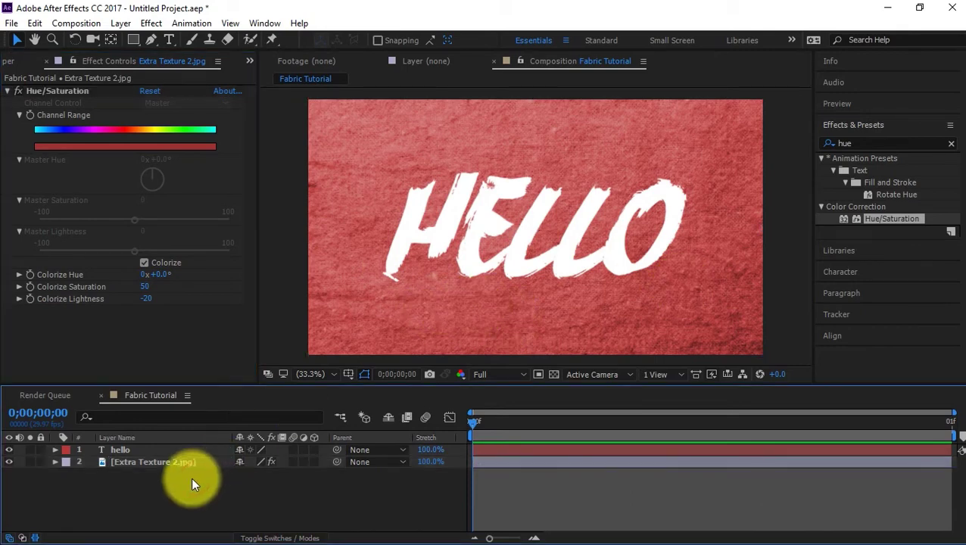
key(ctrl+a)
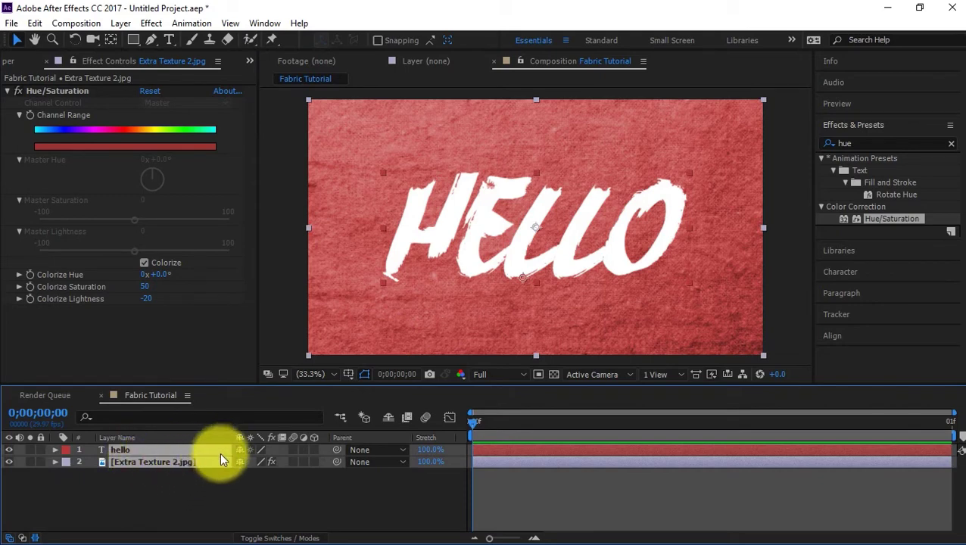
right_click(220, 458)
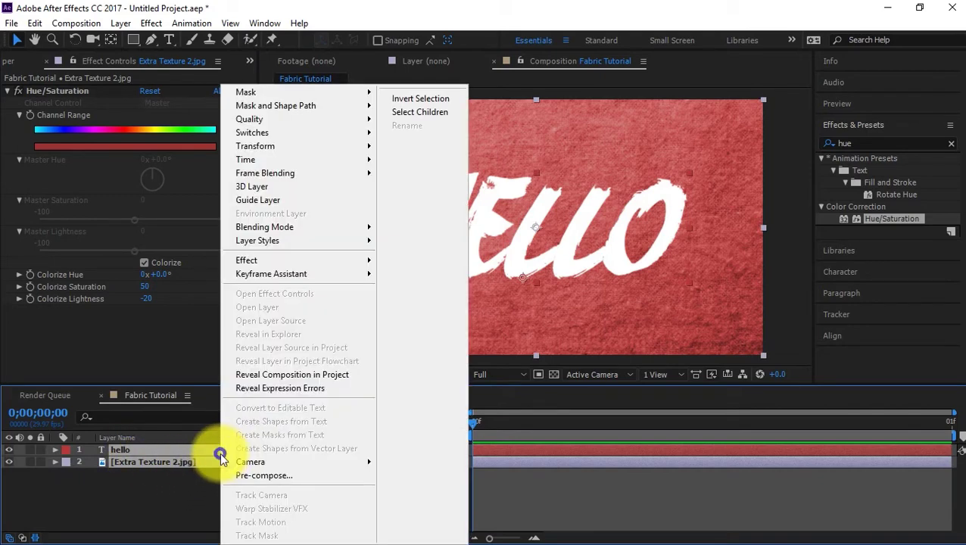
click(250, 475)
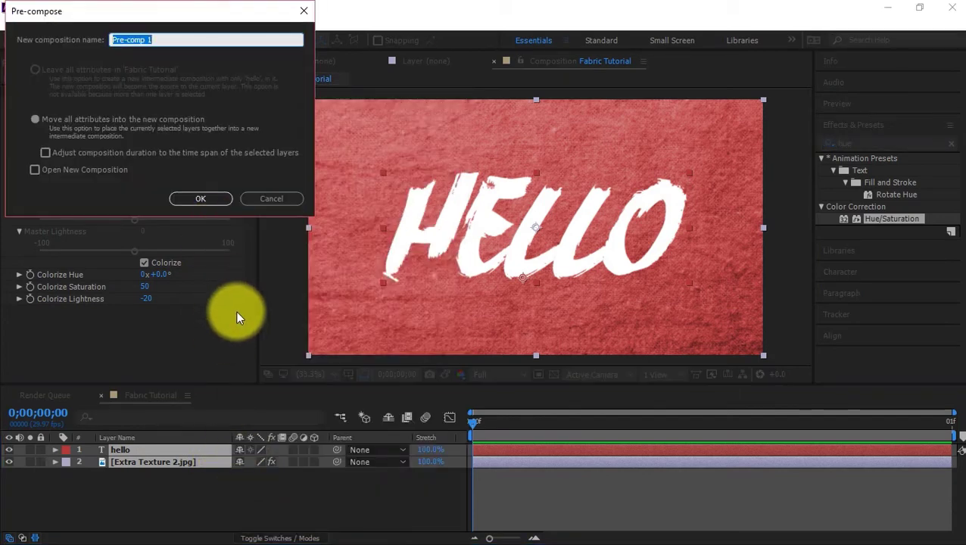
text(Luma Ma)
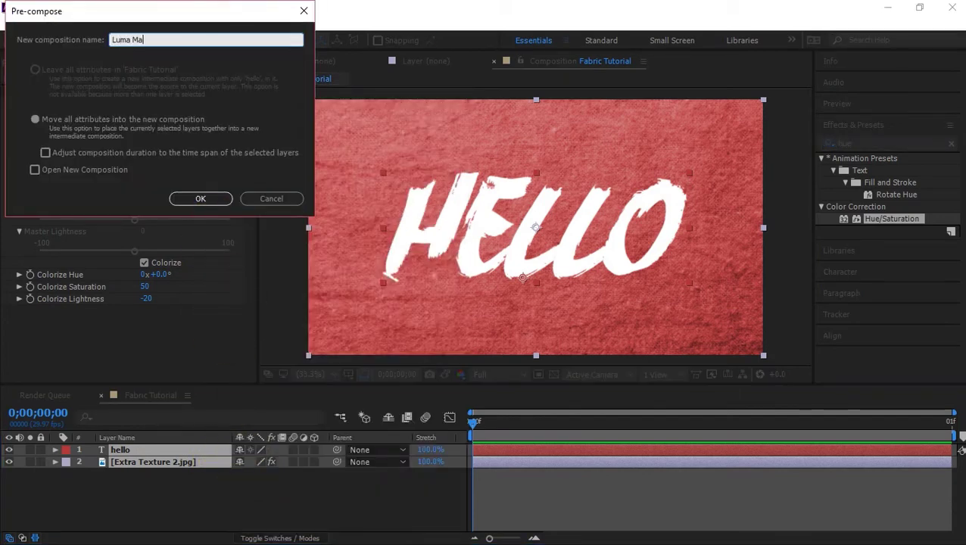
text(tte Asset)
key(Return)
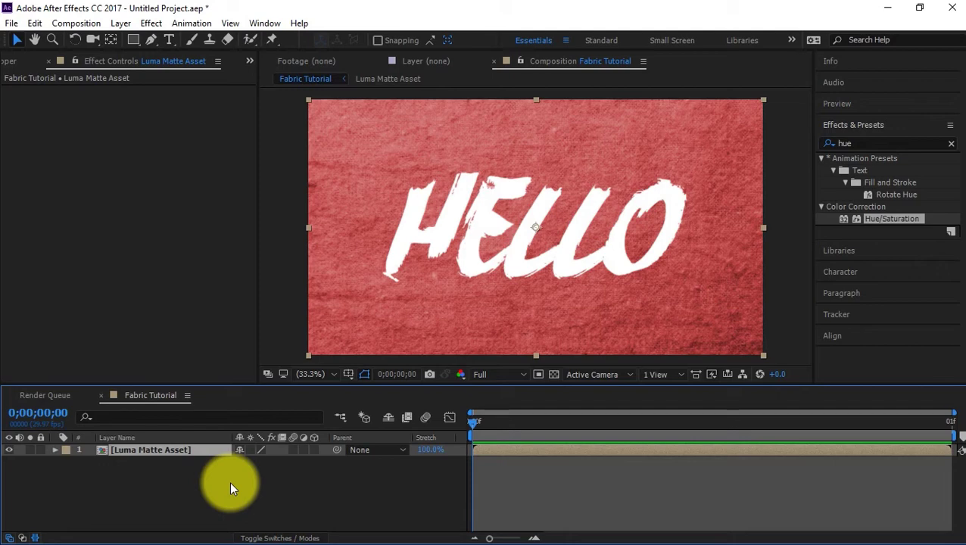
double_click(206, 448)
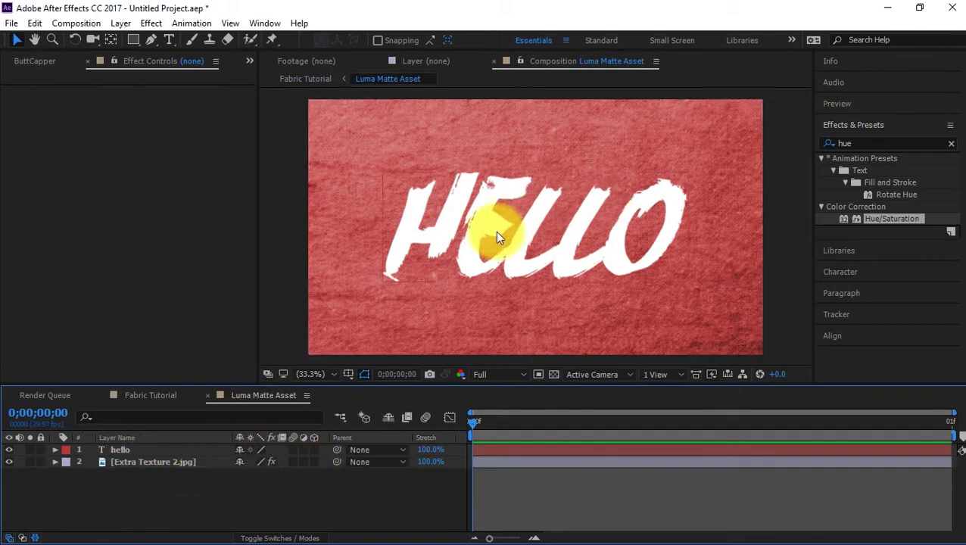
click(161, 397)
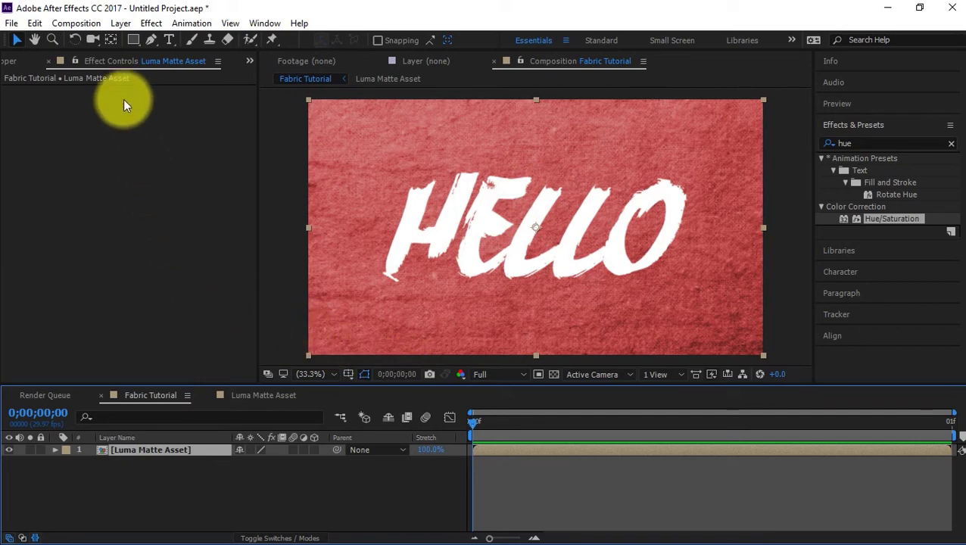
- Preview the first creased fabric images and add fudgegraphics-creased-fabric-01.jpg as a layer above Luma Matte Asset
click(85, 61)
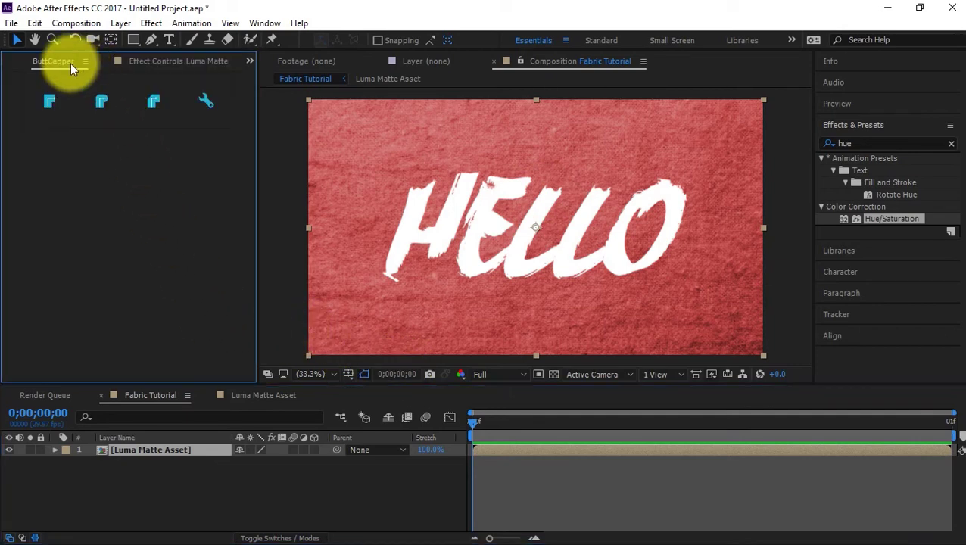
scroll(71, 65, up, 3)
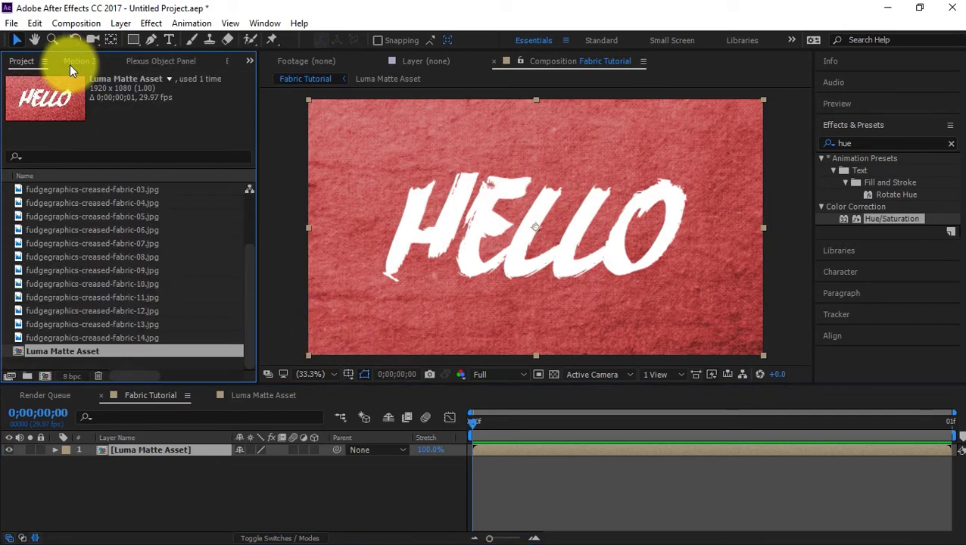
scroll(117, 227, up, 5)
click(110, 229)
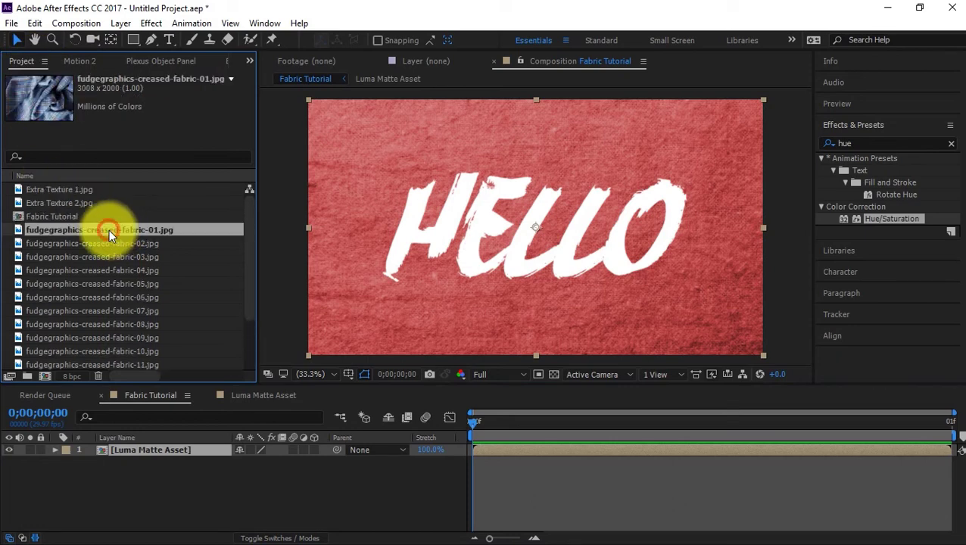
click(97, 242)
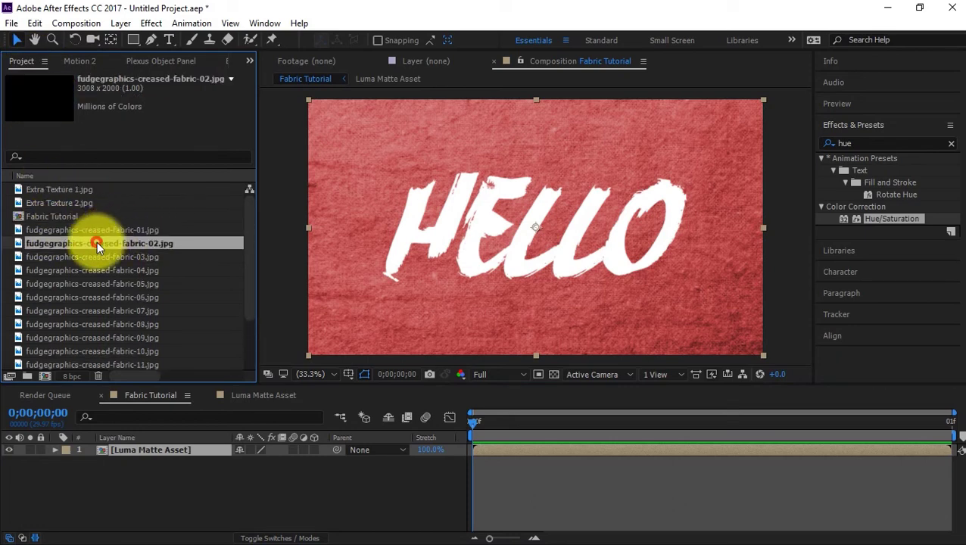
click(105, 257)
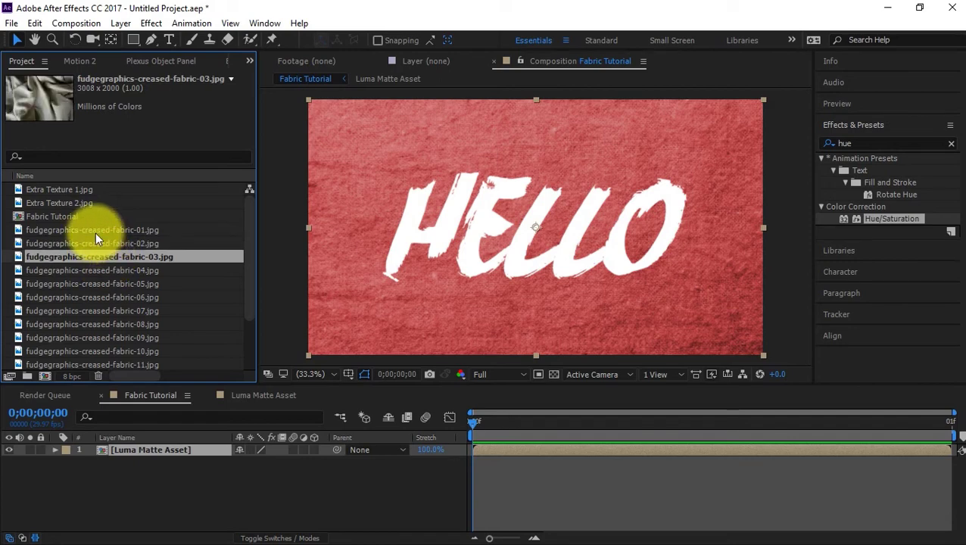
drag(95, 231, 165, 447)
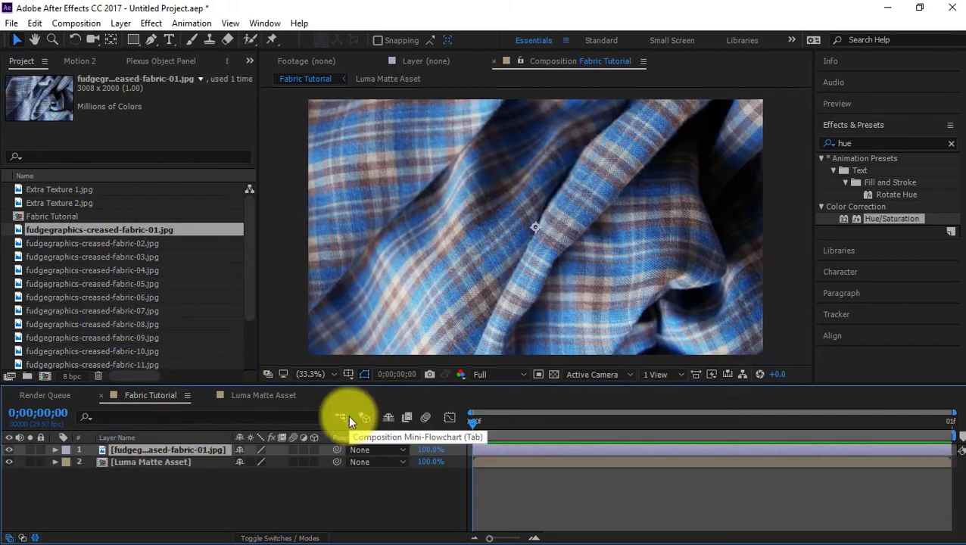
- Scale the creased-fabric-01 layer down to 67% so it just covers the composition frame
key(comma)
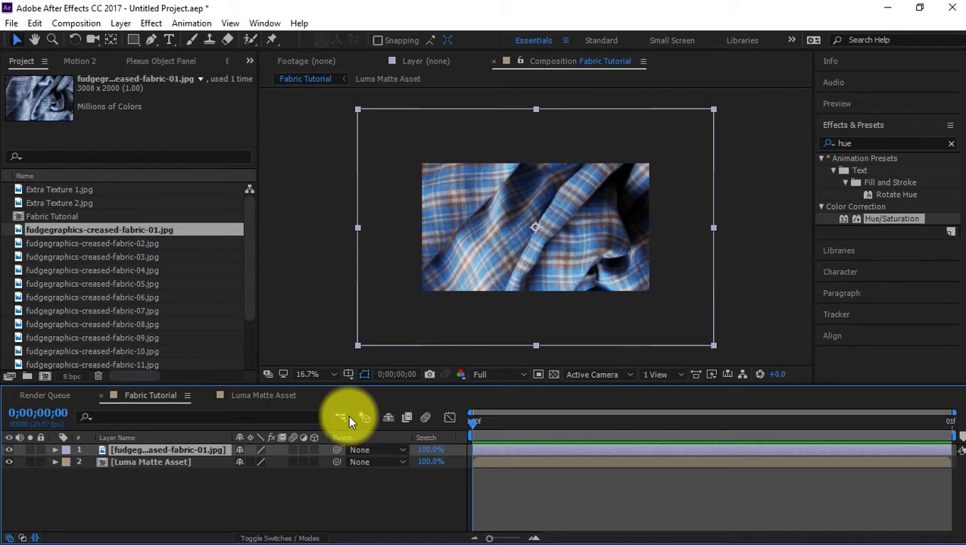
key(s)
click(280, 462)
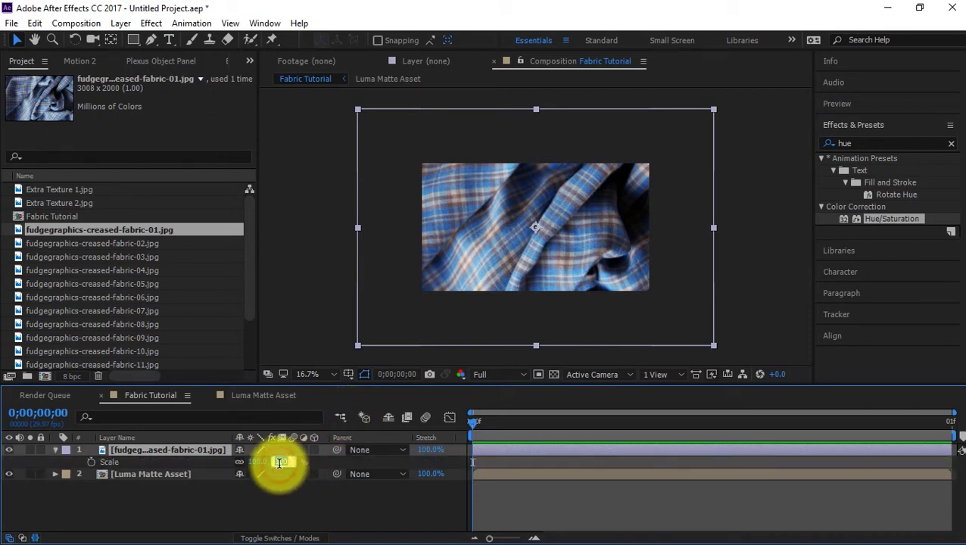
text(50)
key(Return)
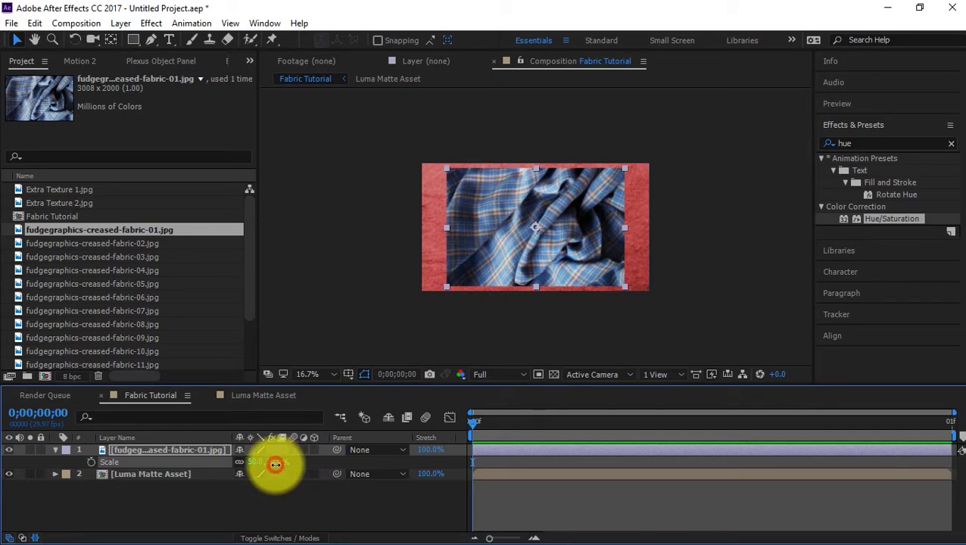
drag(274, 462, 287, 462)
key(period)
key(period)
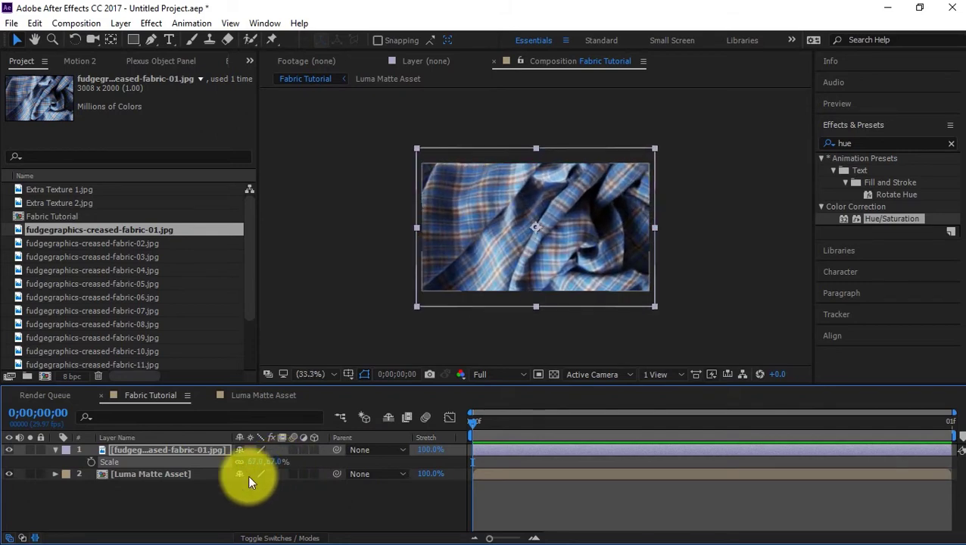
click(55, 450)
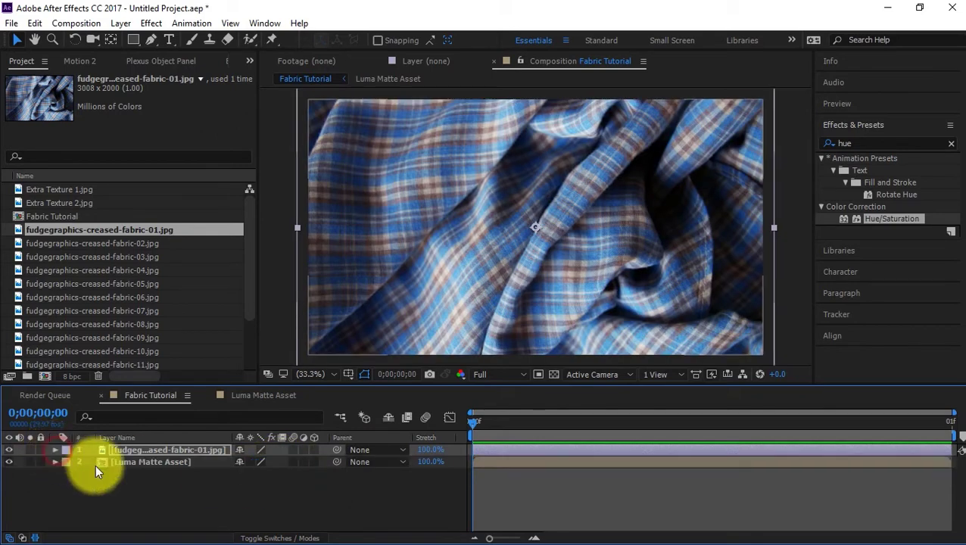
- Rename the creased-fabric-01 layer as "Luma Matte"
click(140, 480)
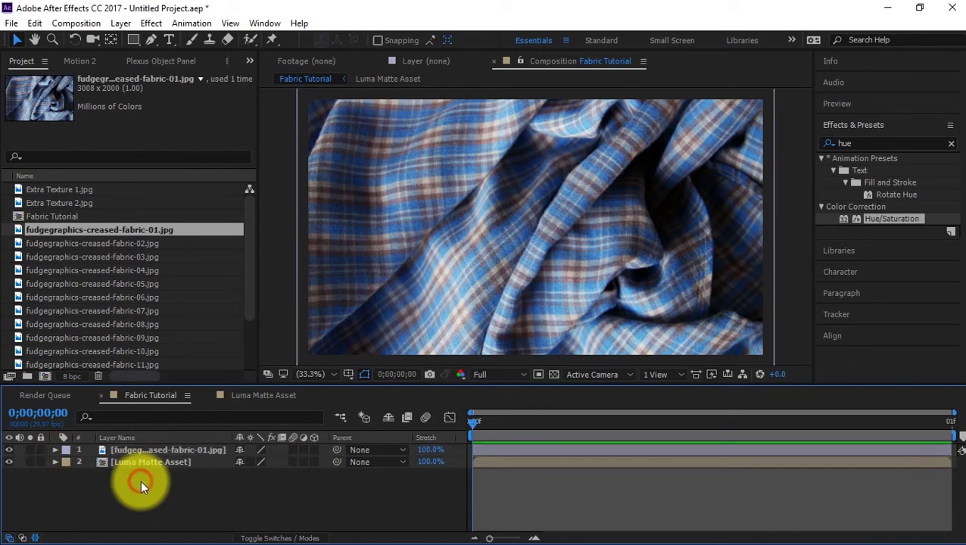
click(220, 449)
key(Return)
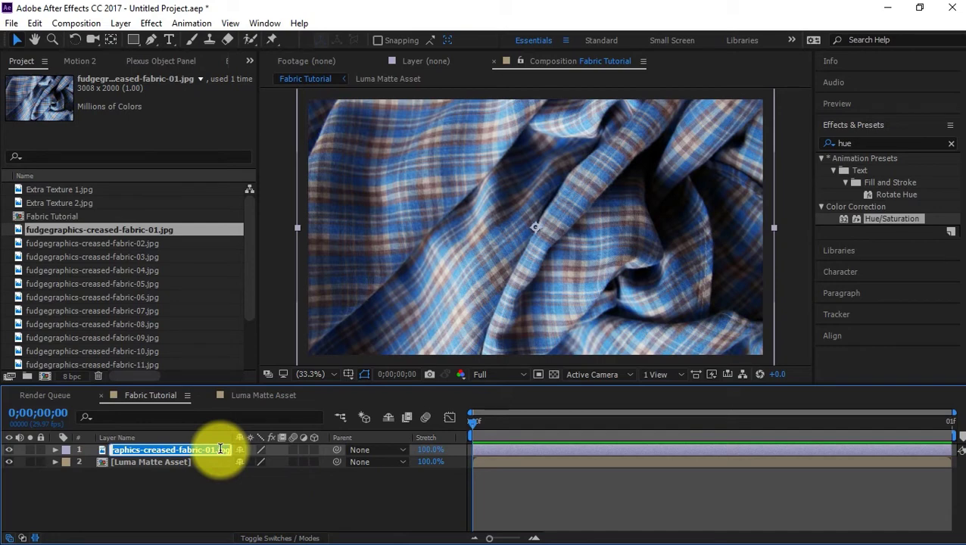
text(Luma Ma)
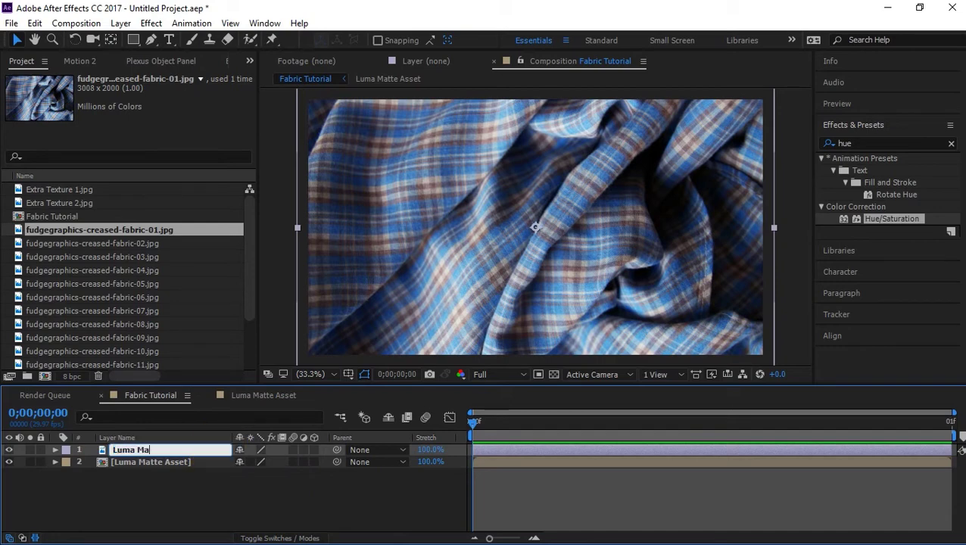
text(tte)
key(Return)
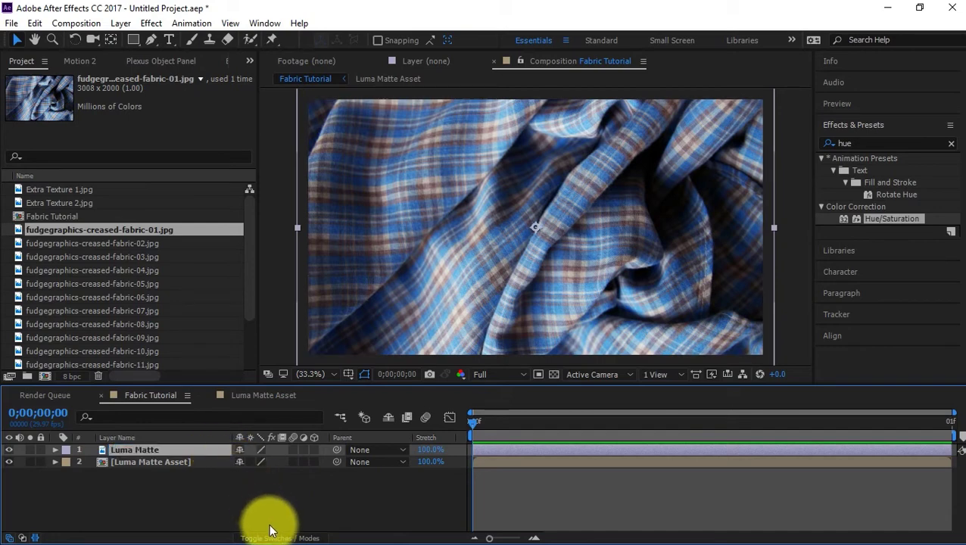
- Show the layer mode and track matte settings and set the Luma Matte Asset layer's track matte to Luma Matte "Luma Matte"
click(267, 537)
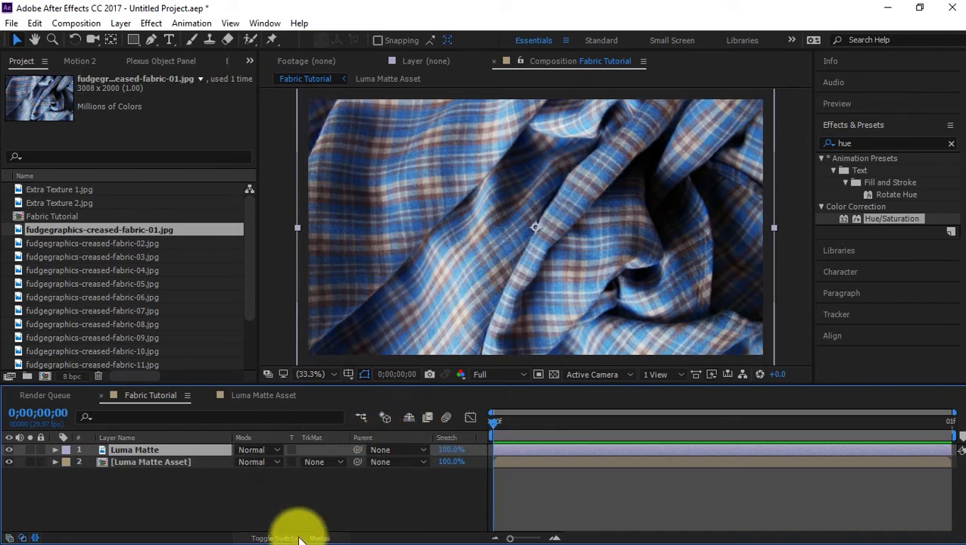
click(298, 540)
click(286, 540)
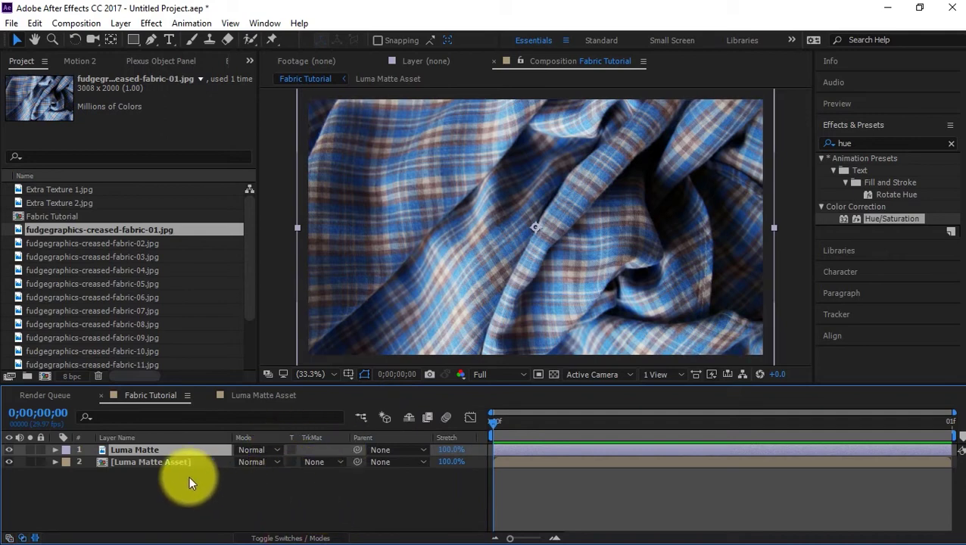
click(173, 460)
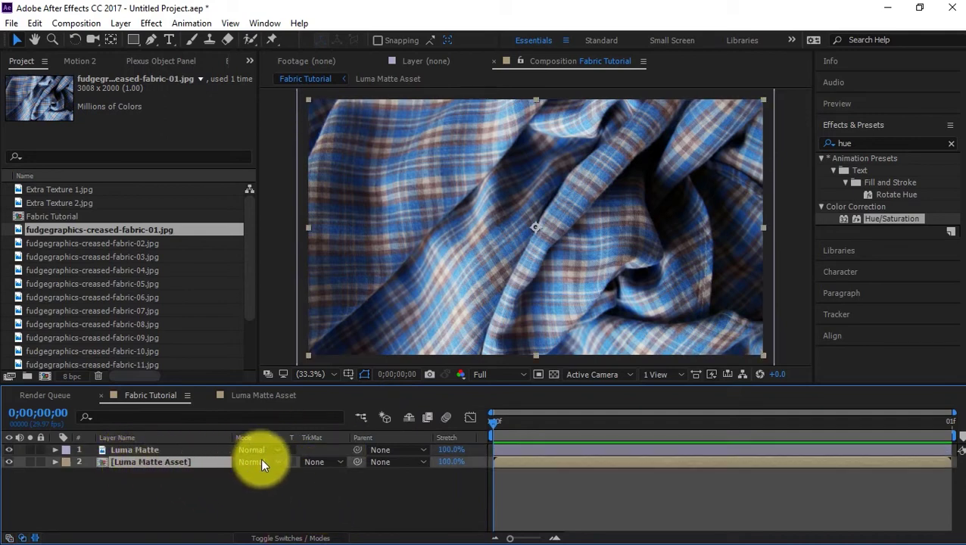
click(326, 462)
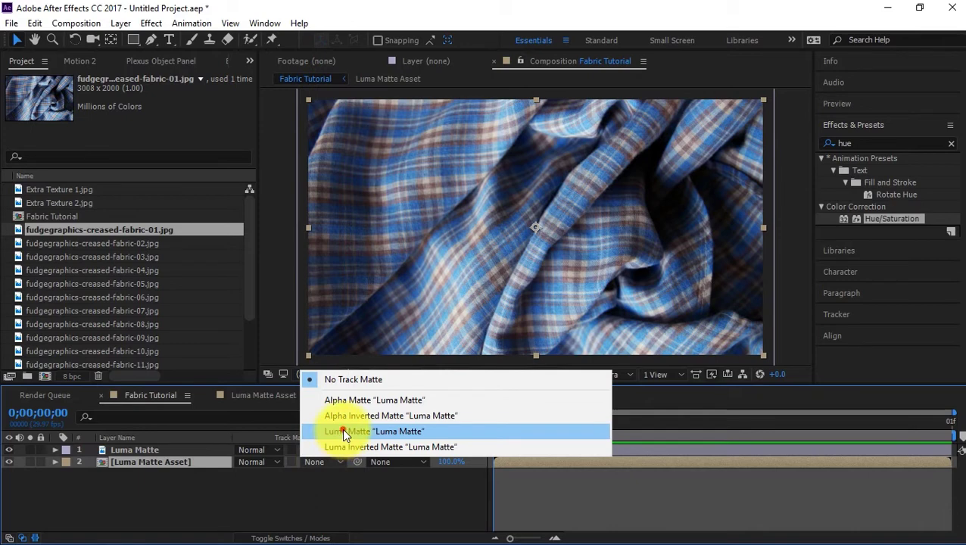
click(342, 431)
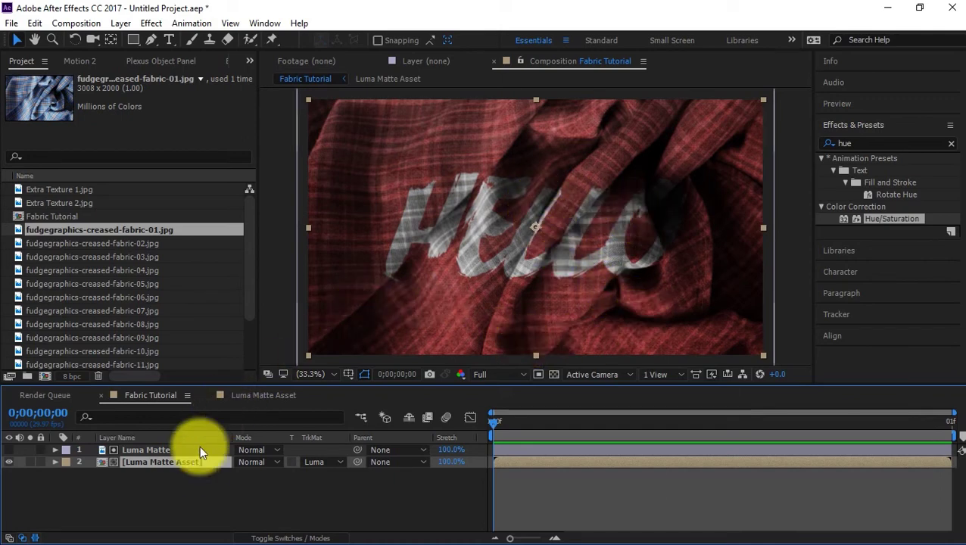
- Replace the hello text inside the Luma Matte Asset composition with "BYE"
double_click(164, 461)
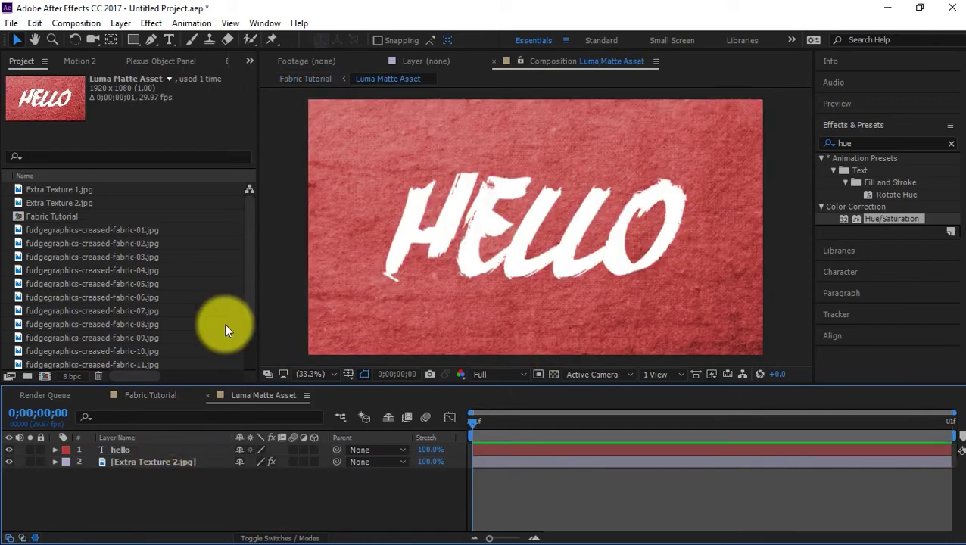
double_click(155, 449)
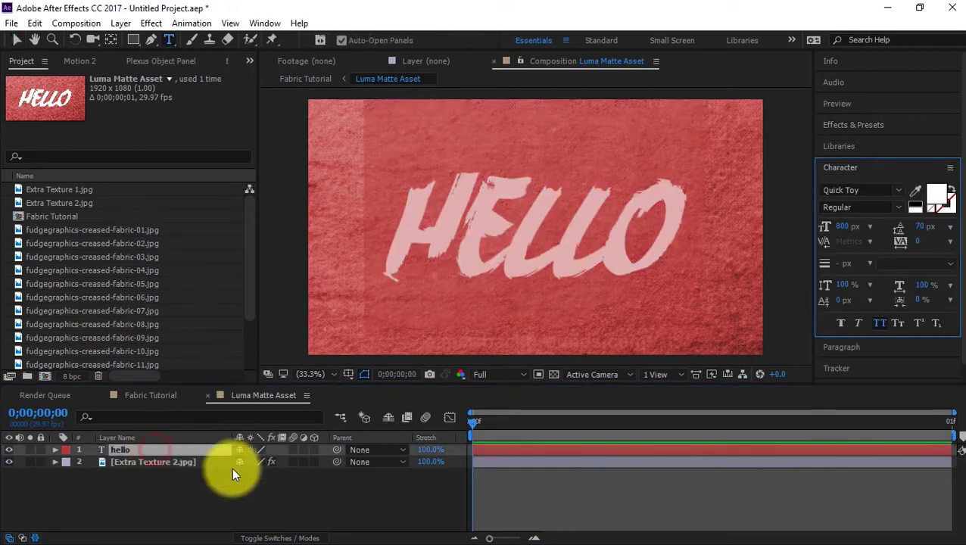
text(BYE)
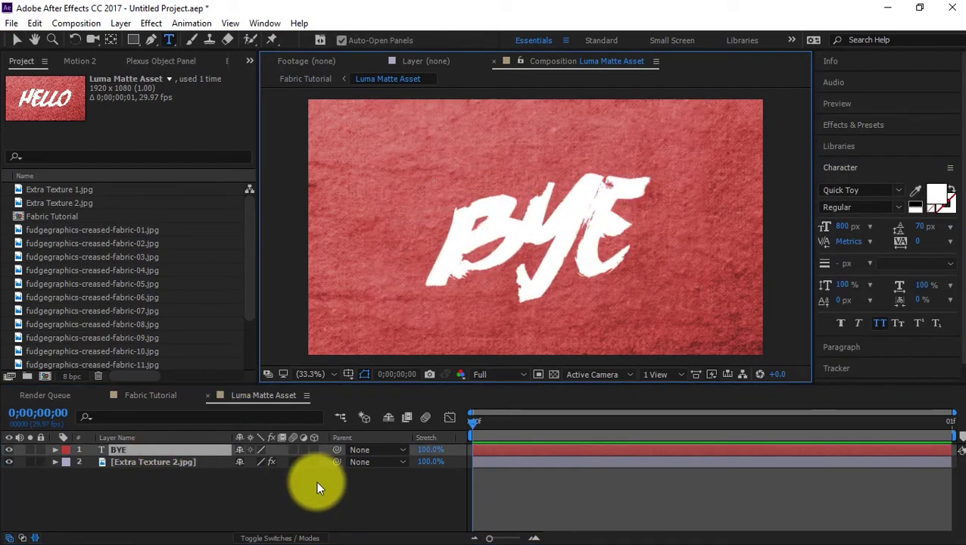
- Center the BYE text layer horizontally and vertically in its composition and return to the Fabric Tutorial composition
click(249, 492)
click(204, 450)
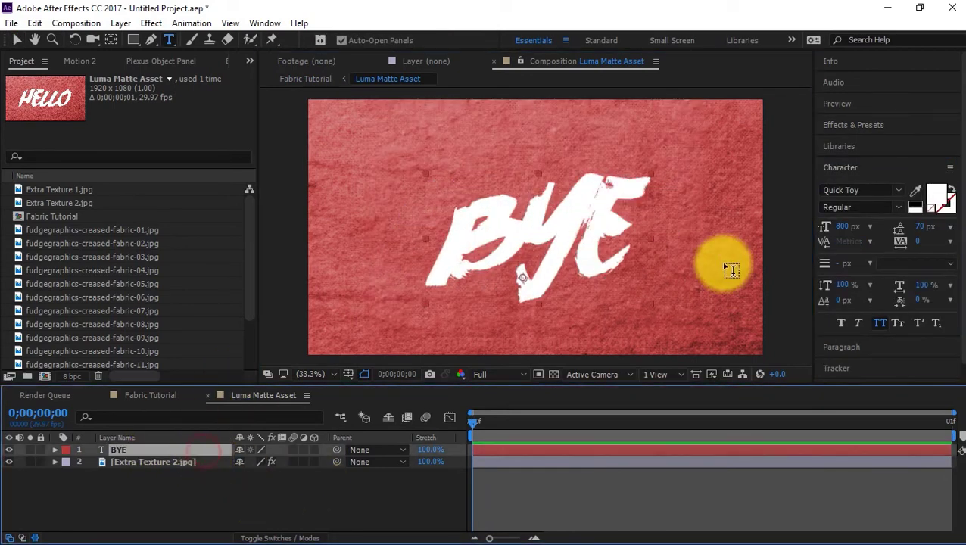
click(841, 169)
click(836, 231)
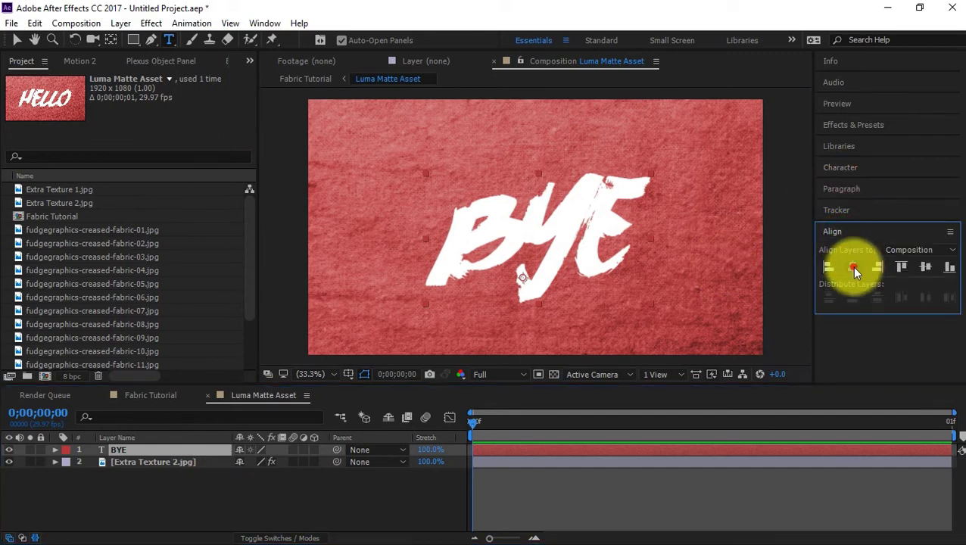
click(853, 267)
click(925, 267)
click(155, 395)
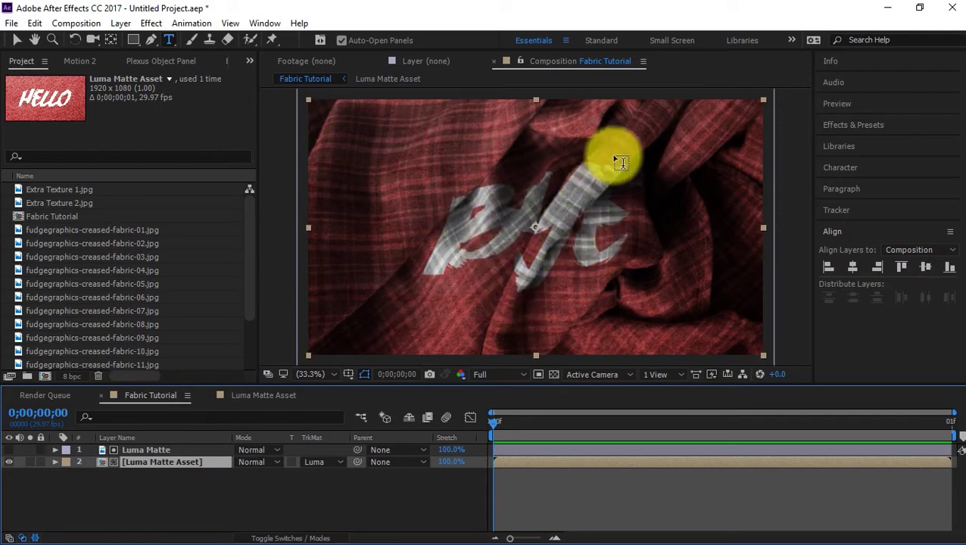
click(223, 494)
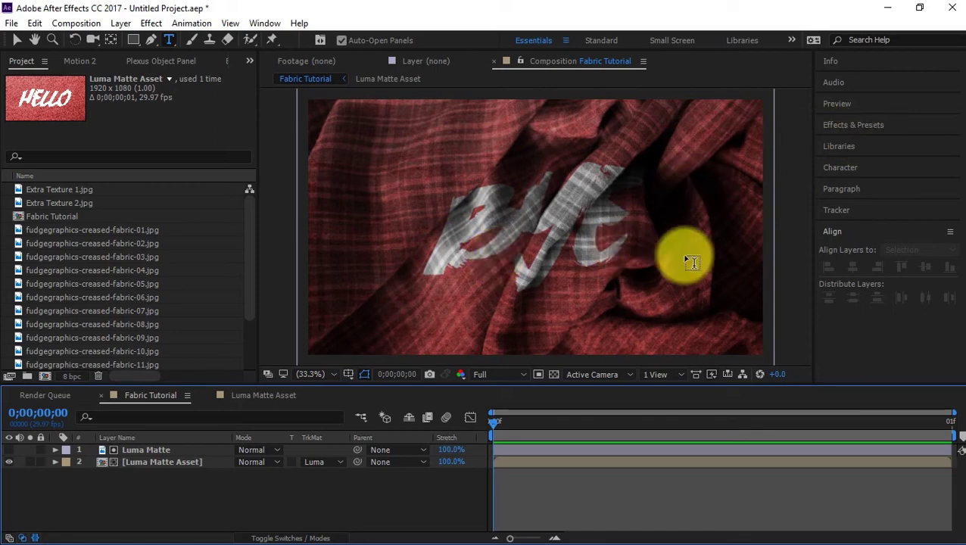
click(218, 500)
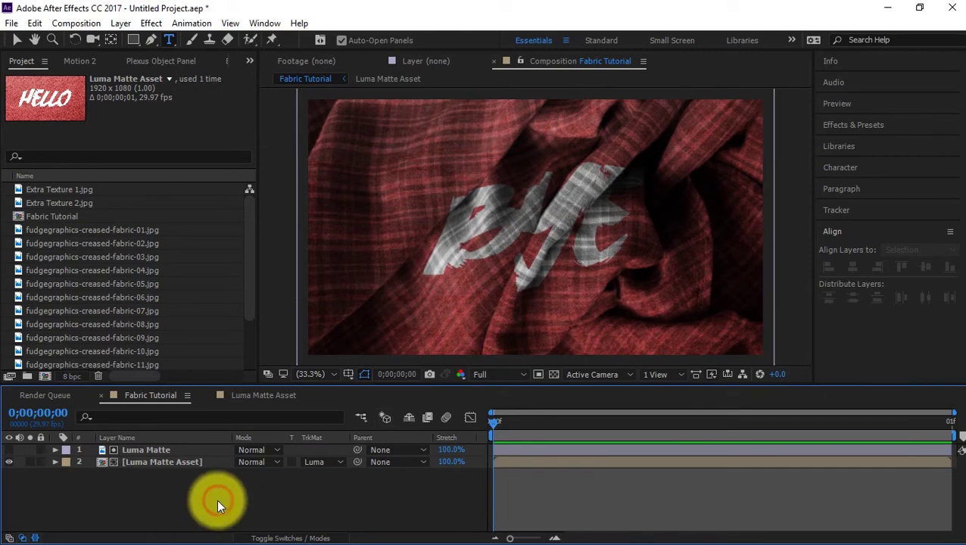
- Open the Luma Matte Asset composition and apply the Drop Shadow effect to the BYE text layer
double_click(171, 461)
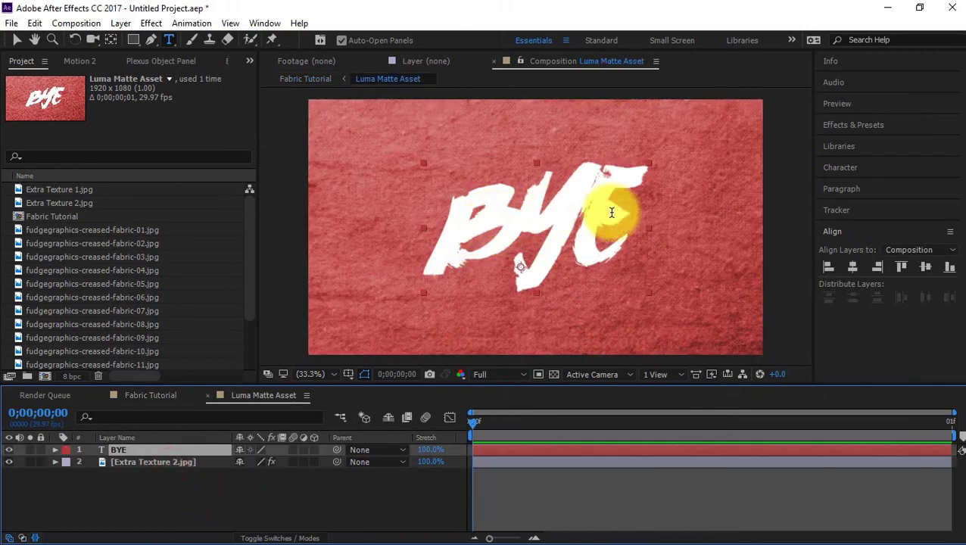
click(888, 125)
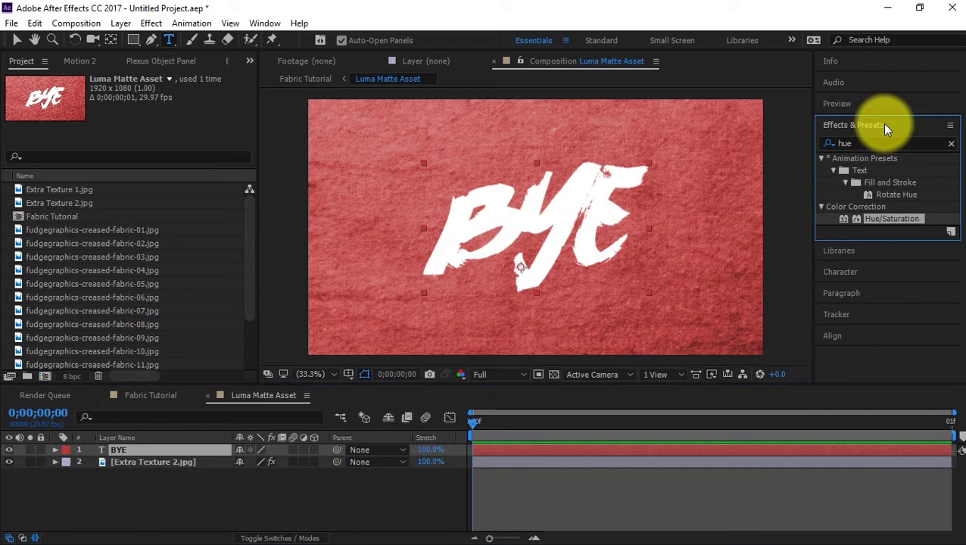
click(837, 143)
text(drop)
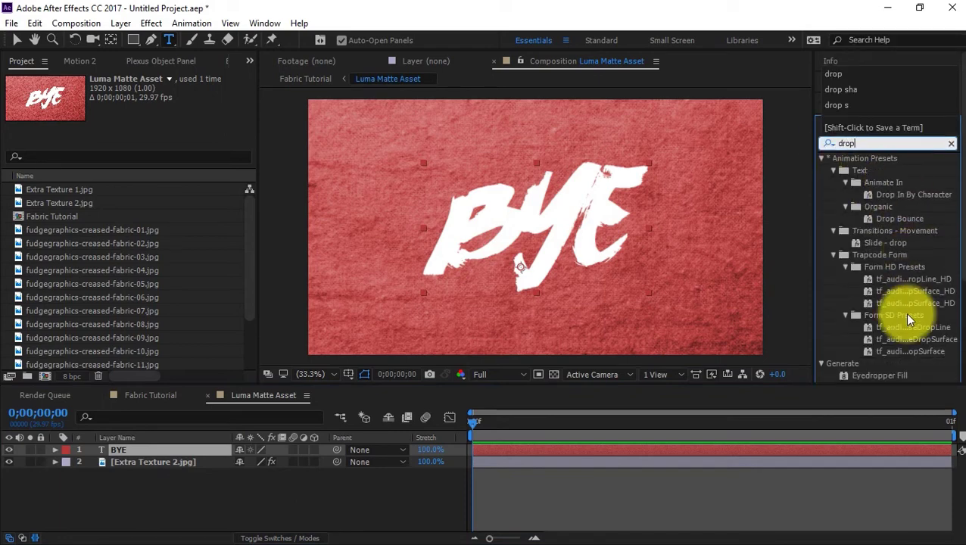
scroll(904, 313, down, 3)
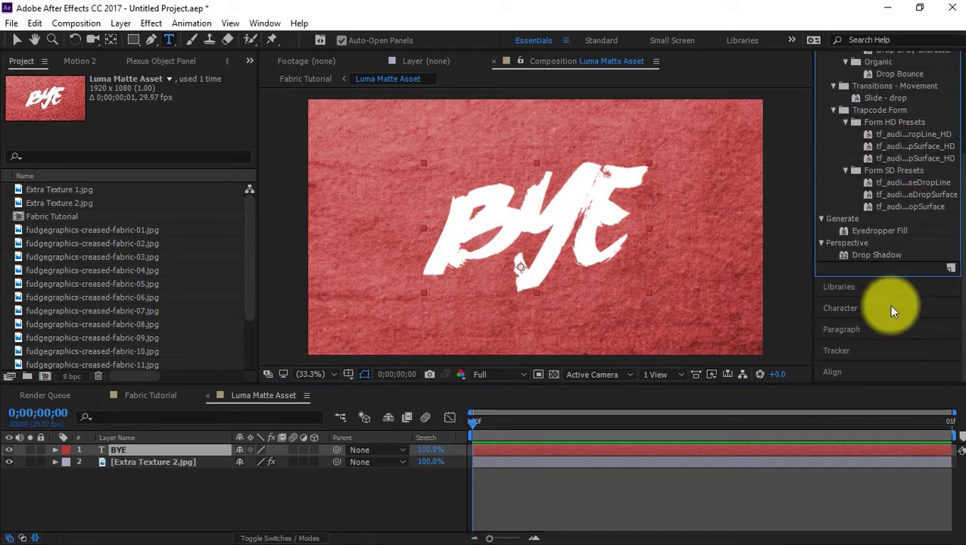
click(871, 255)
drag(872, 255, 190, 449)
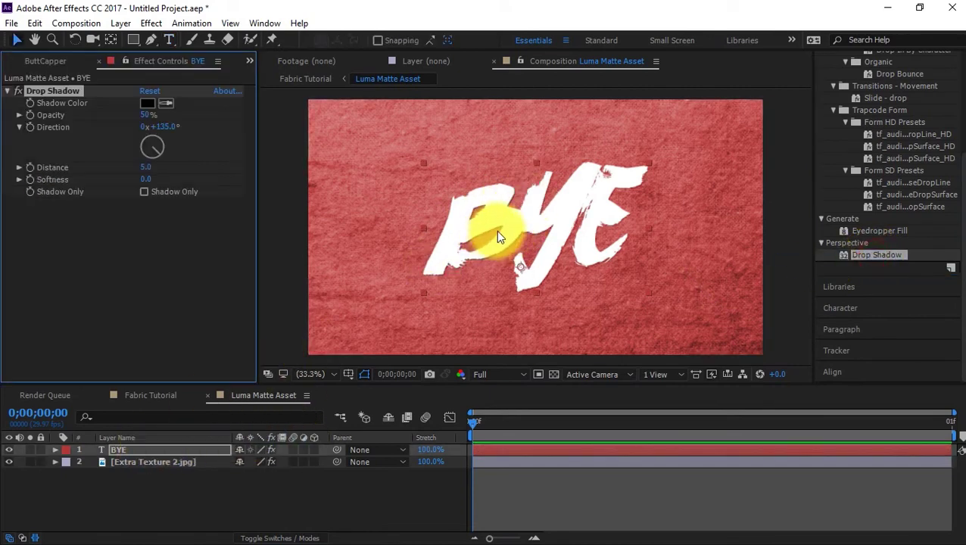
- Set the drop shadow's distance to 20 and softness to 0, and return to the Fabric Tutorial composition
click(147, 168)
text(20)
key(Return)
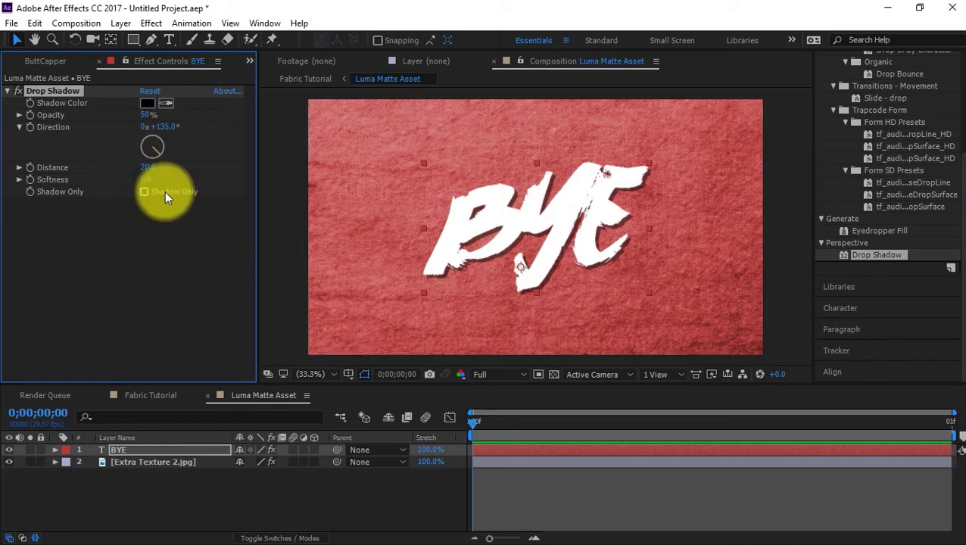
mouse_move(148, 181)
mouse_down()
mouse_move(178, 183)
mouse_move(166, 183)
mouse_up()
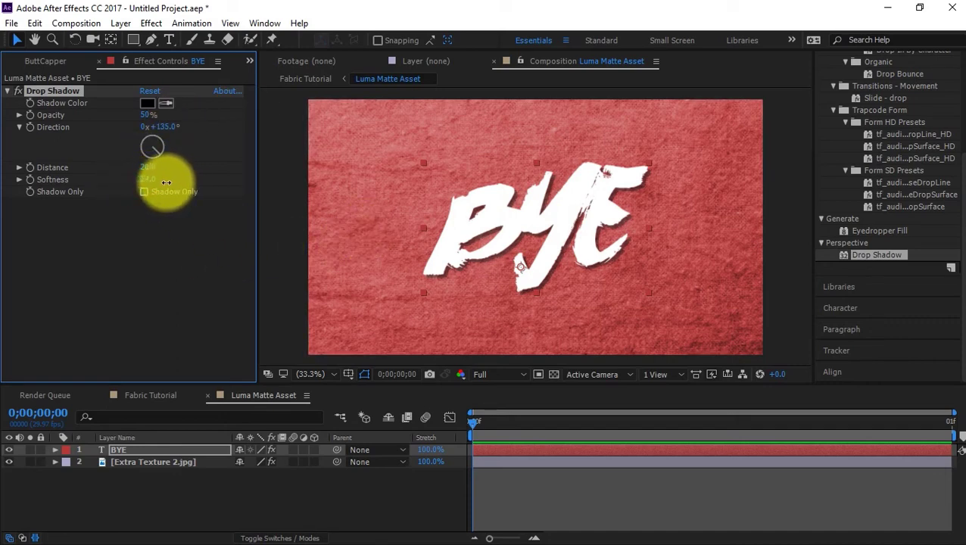
click(146, 180)
text(0)
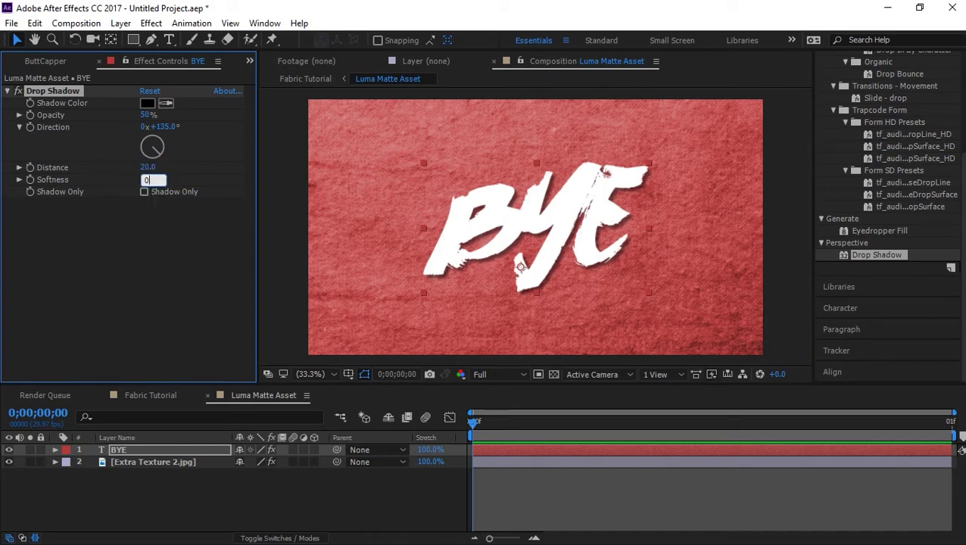
key(Return)
click(159, 395)
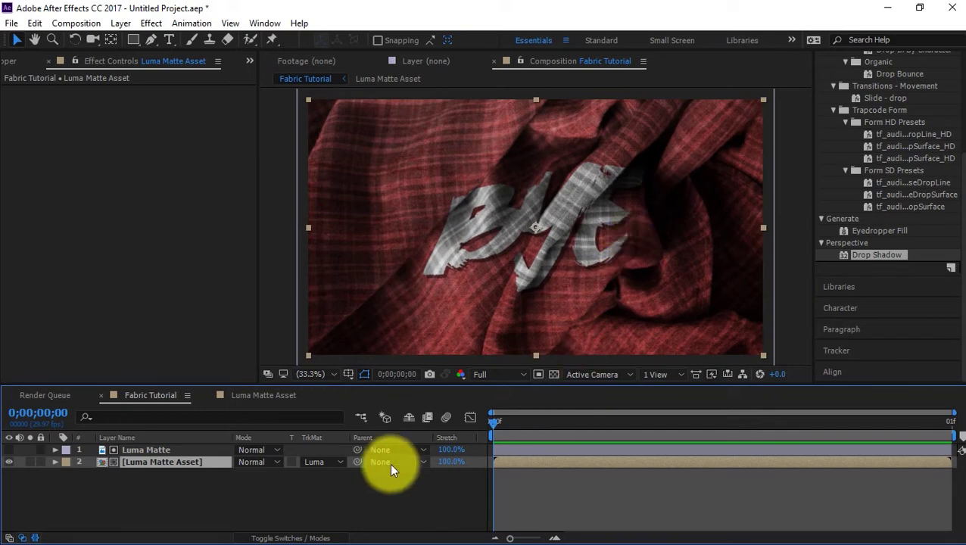
- Add an adjustment layer above the other layers in the Fabric Tutorial composition and name it "CC"
click(336, 499)
right_click(335, 499)
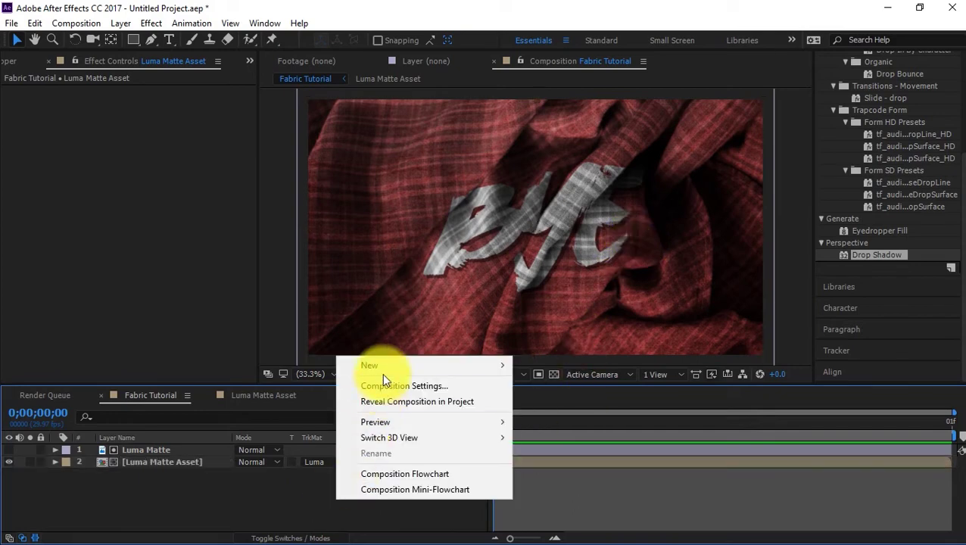
mouse_move(381, 365)
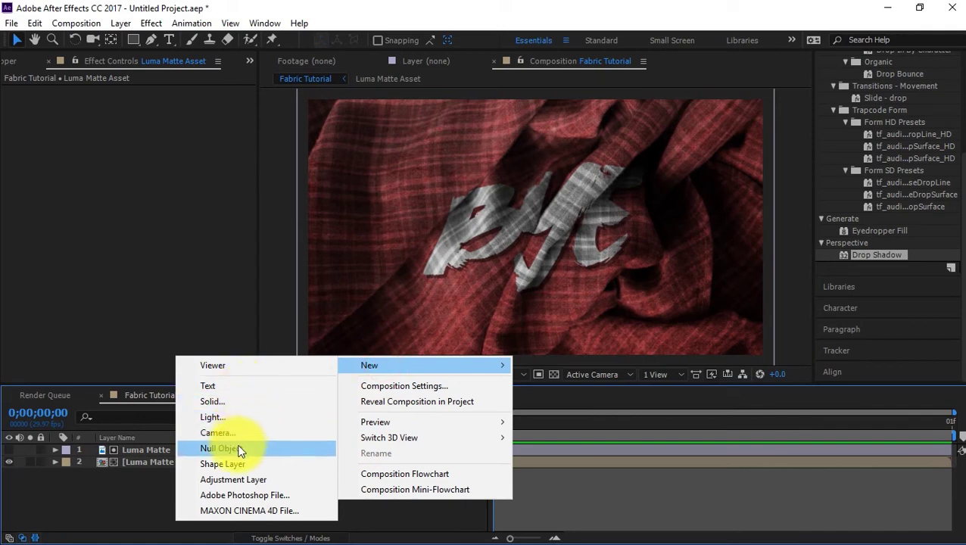
click(233, 479)
key(Return)
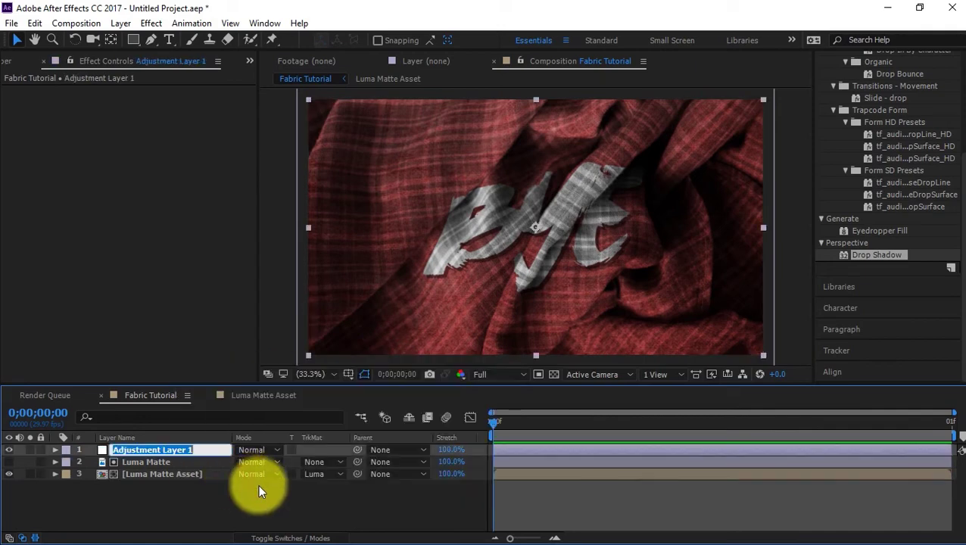
text(CC)
key(Return)
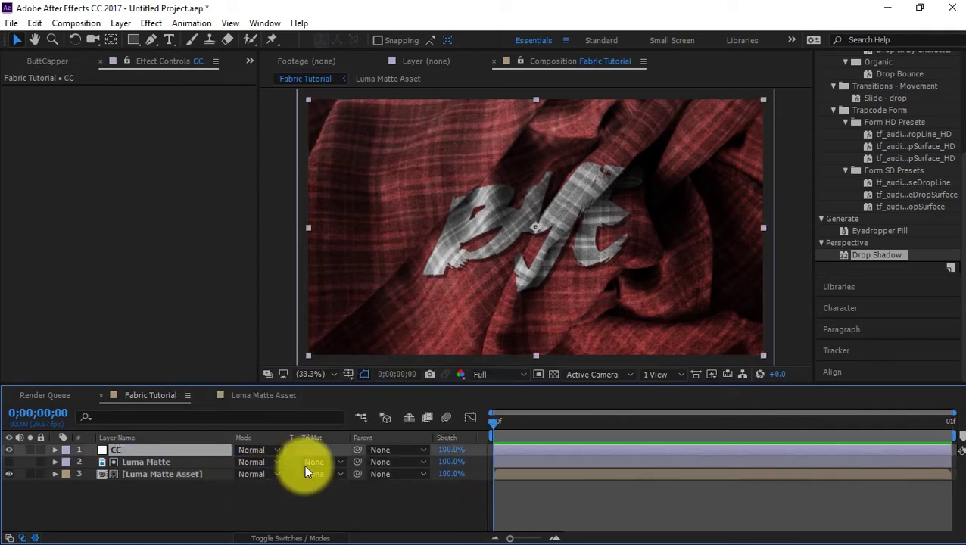
- Find the Lumetri Color effect and apply it to the CC adjustment layer
scroll(885, 227, up, 3)
drag(863, 143, 786, 154)
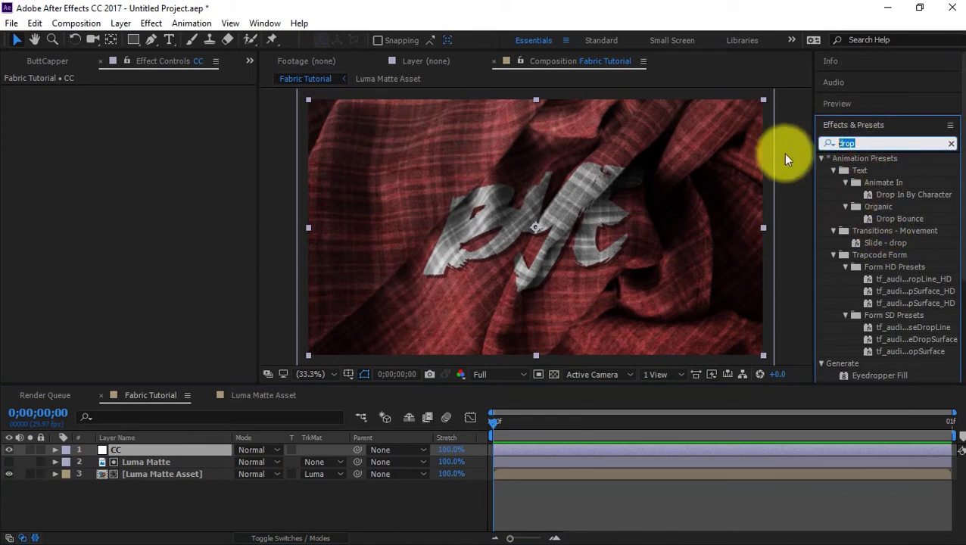
text(lume)
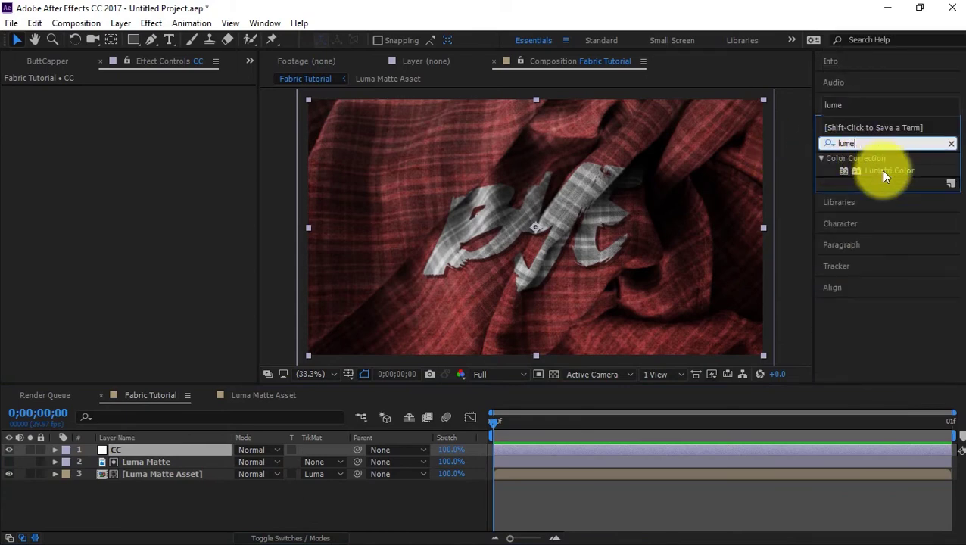
drag(882, 170, 130, 450)
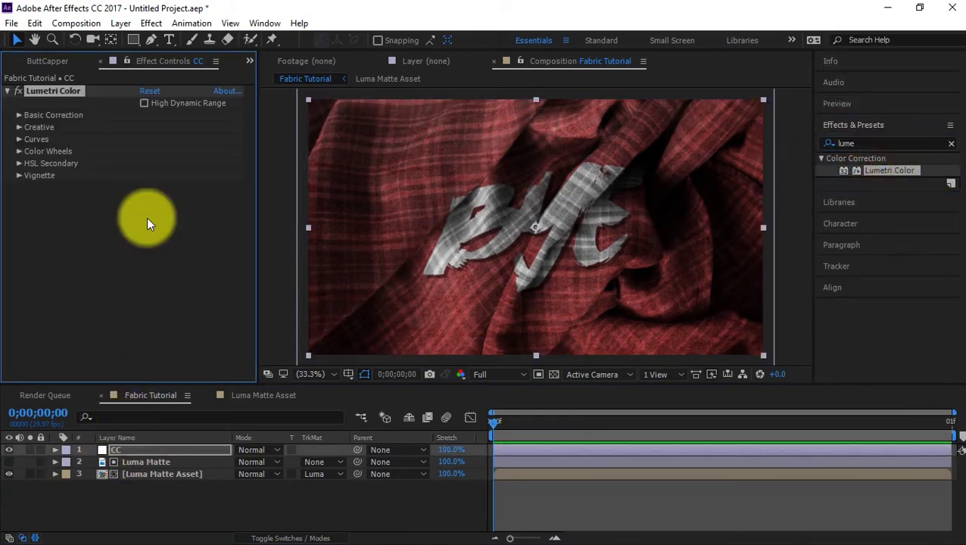
- Set Faded Film to 25 in the Creative adjustments of the CC layer's Lumetri Color effect
click(19, 127)
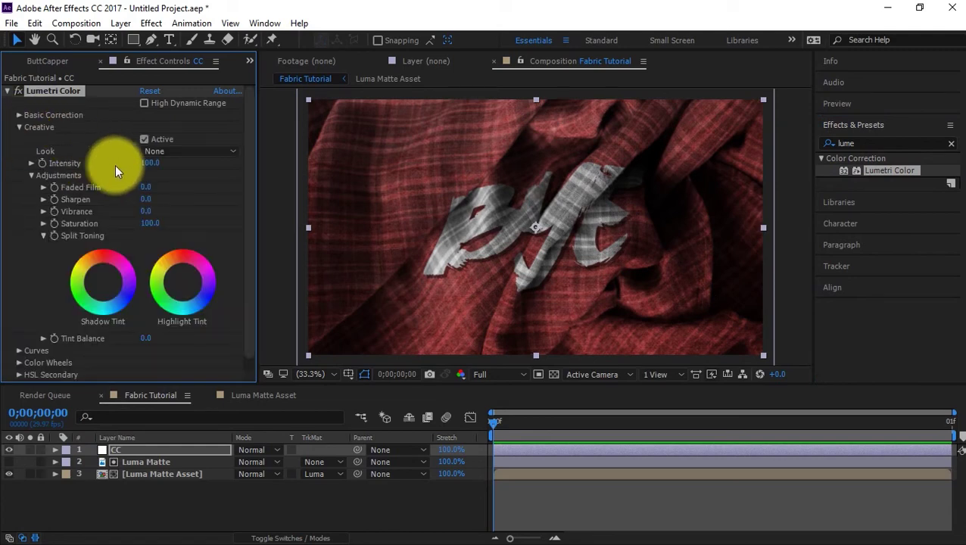
click(149, 188)
text(25)
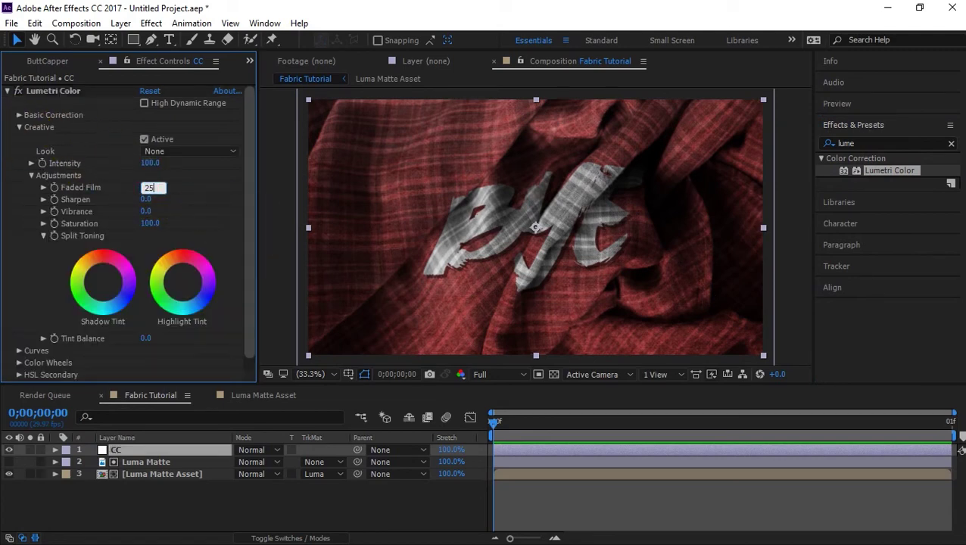
click(253, 228)
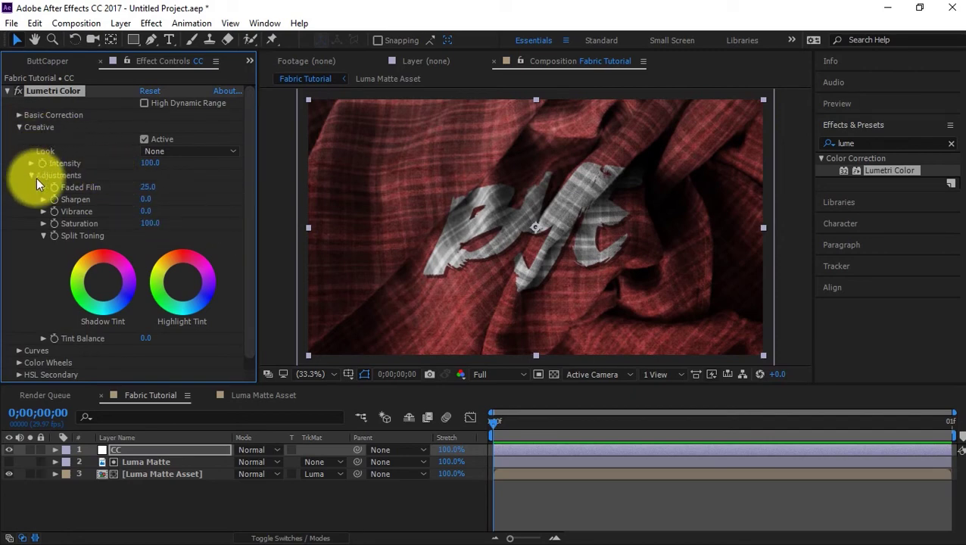
click(19, 127)
- Set Blacks to -10 and Exposure to -0.5 in the Basic Correction settings of Lumetri Color
click(18, 115)
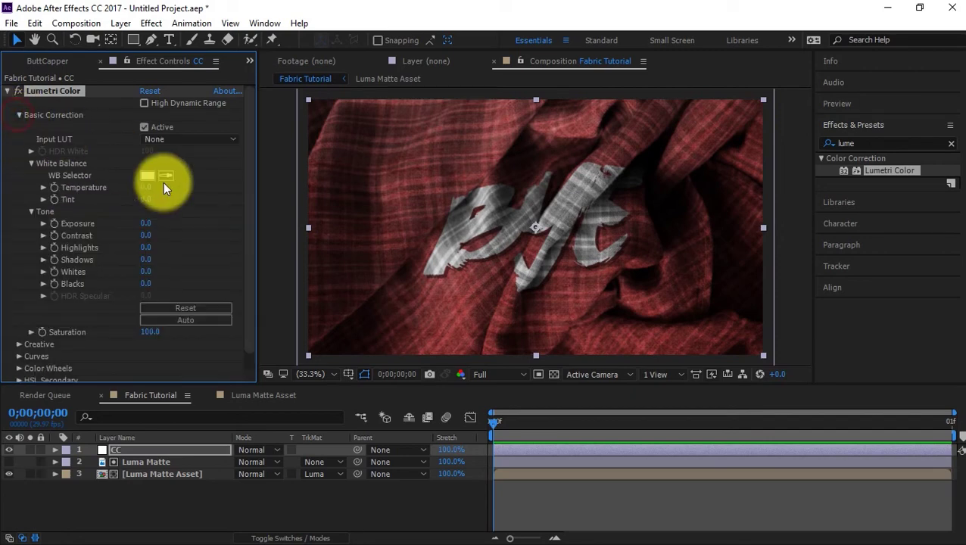
click(146, 284)
text(-2=)
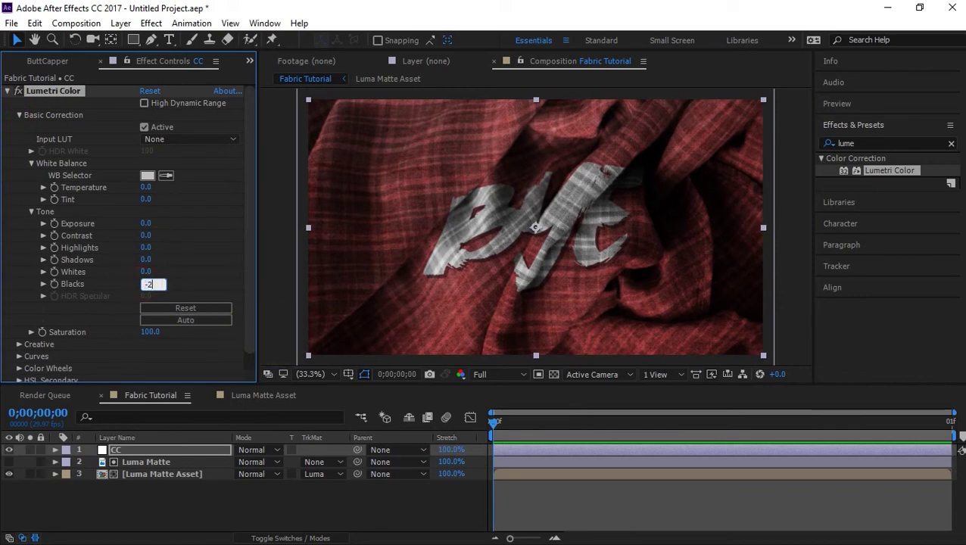
key(BackSpace)
key(BackSpace)
text(10)
key(Return)
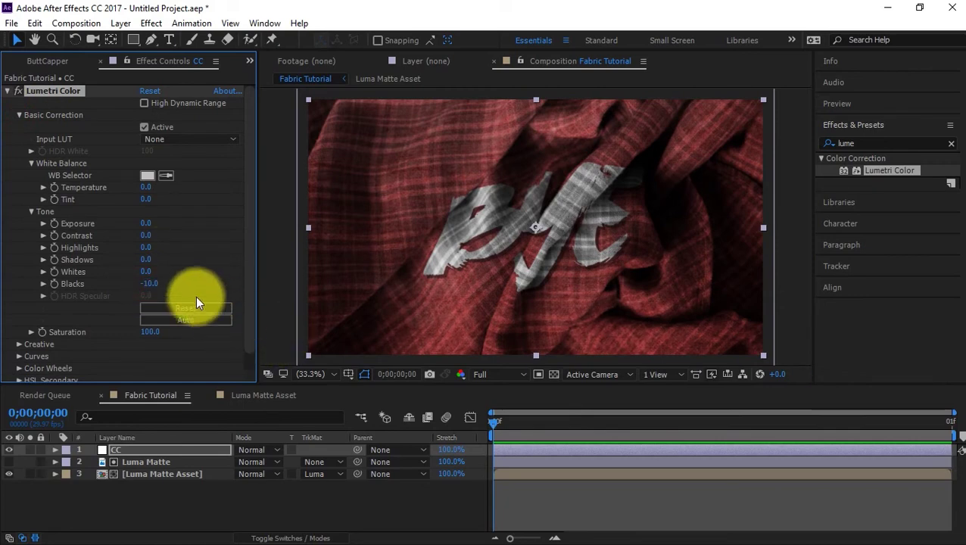
click(145, 224)
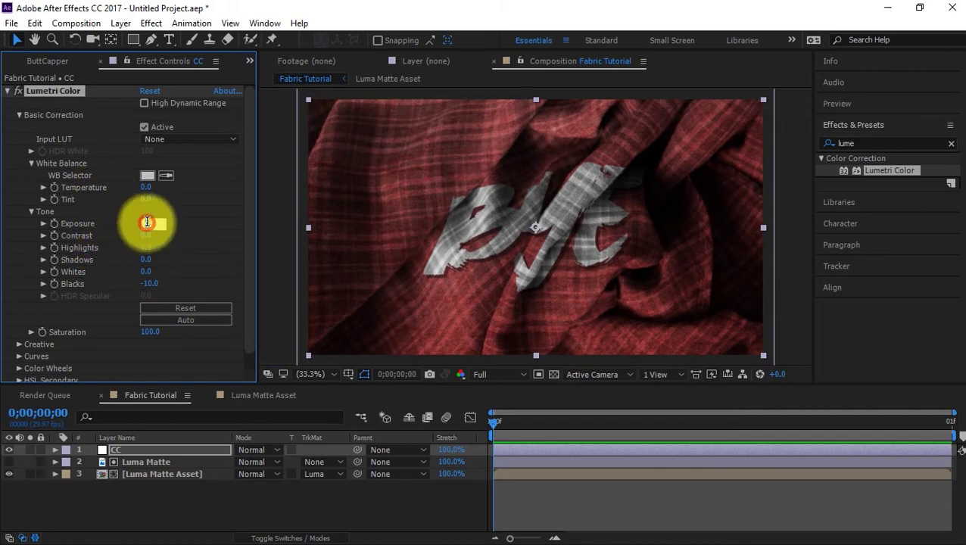
text(-0.5)
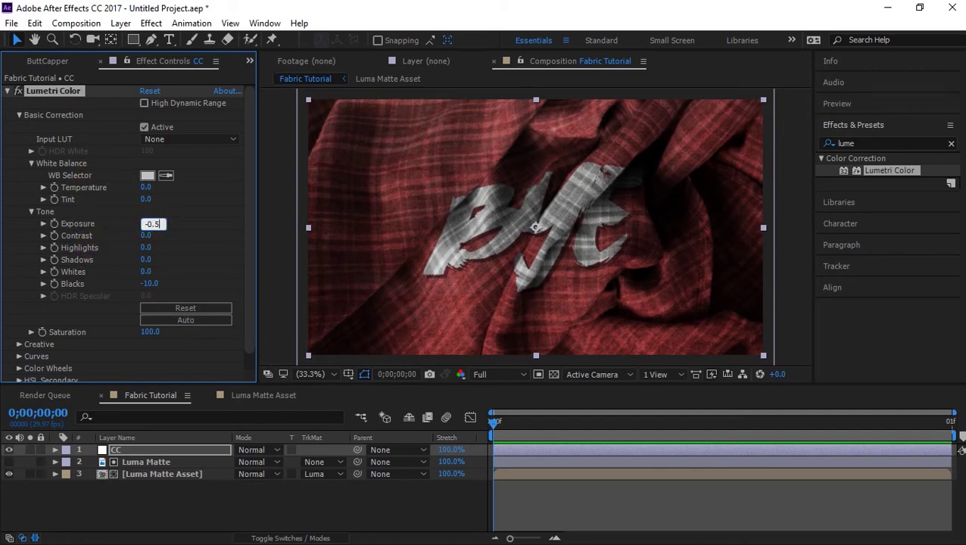
key(Return)
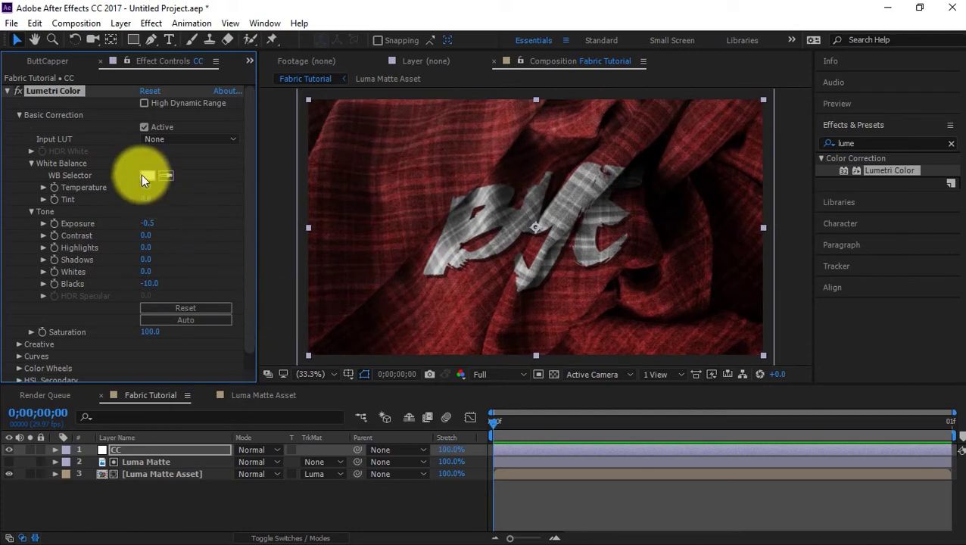
- Lower the Creative saturation of Lumetri Color to 90, then collapse the effect and deselect the CC layer
click(19, 115)
click(19, 127)
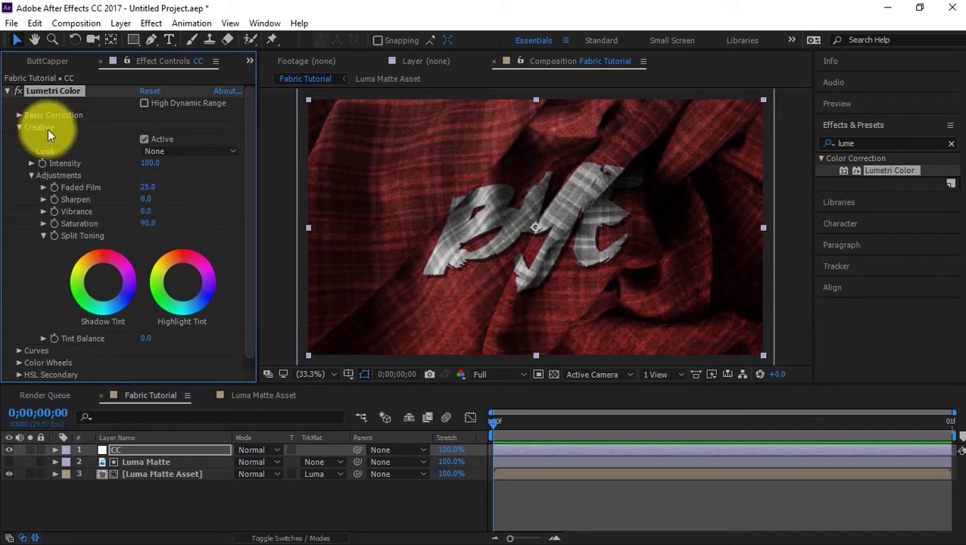
click(7, 91)
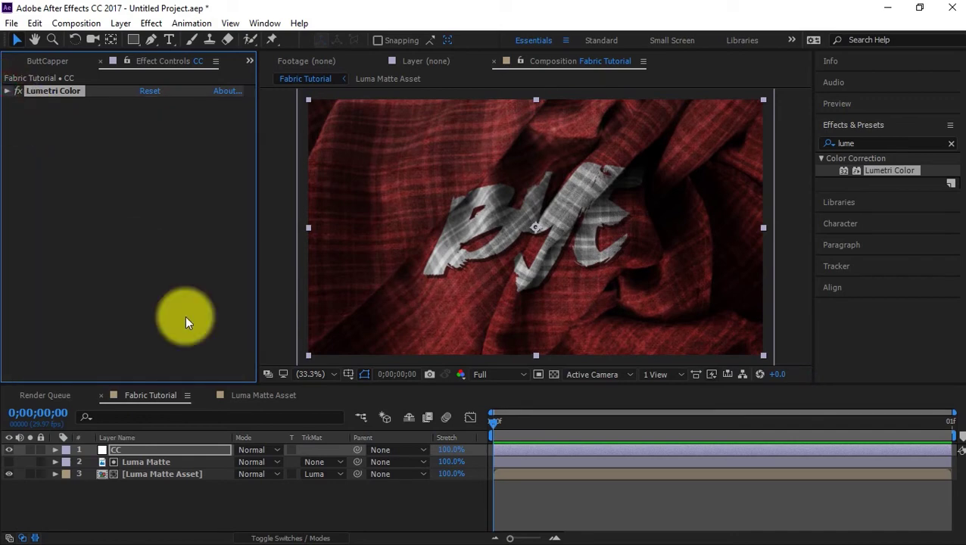
click(262, 497)
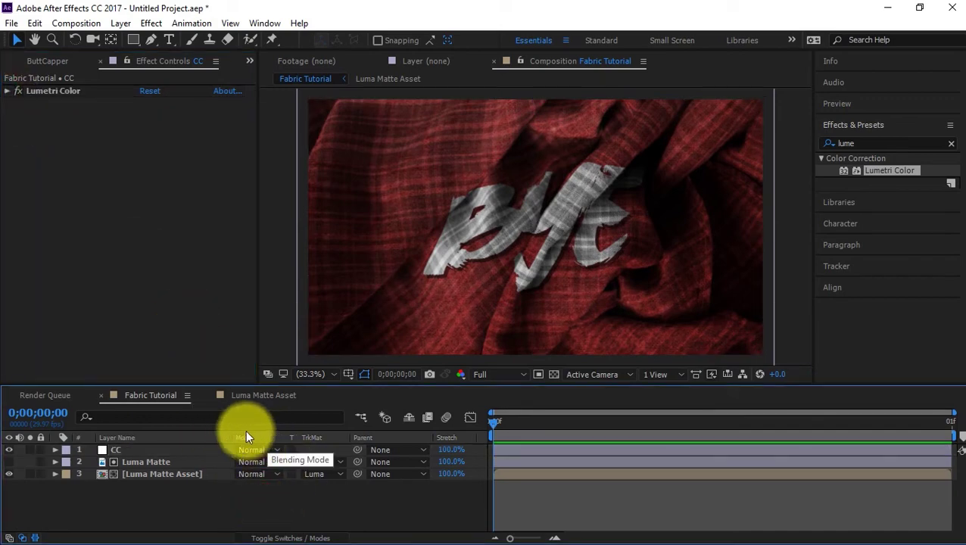
- Open the Luma Matte Asset composition, move the BYE text to its upper-left corner, and return to Fabric Tutorial
double_click(155, 474)
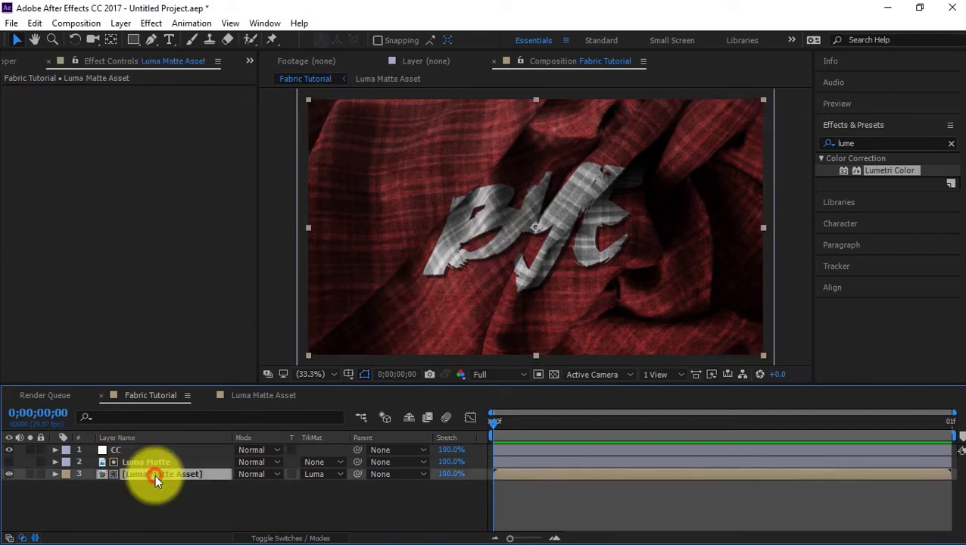
drag(568, 210, 430, 151)
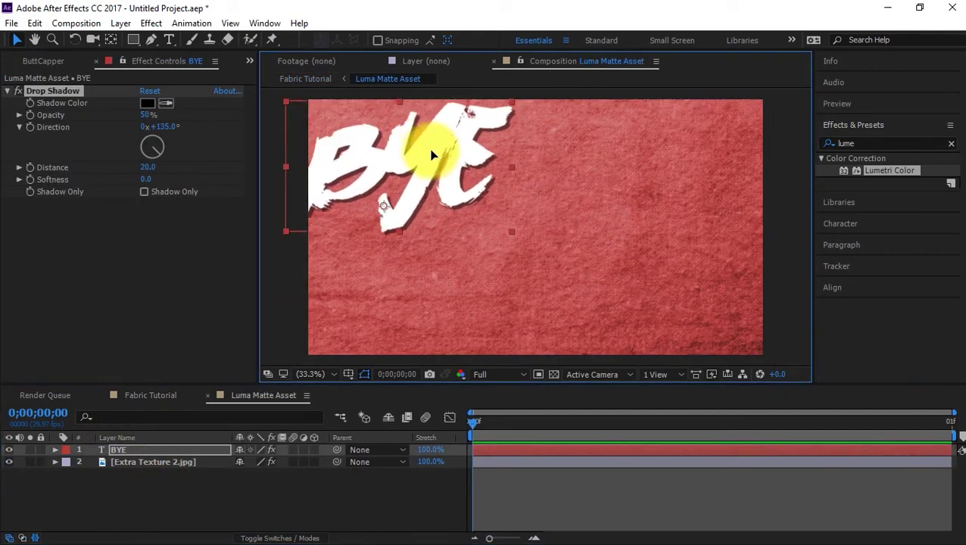
click(150, 396)
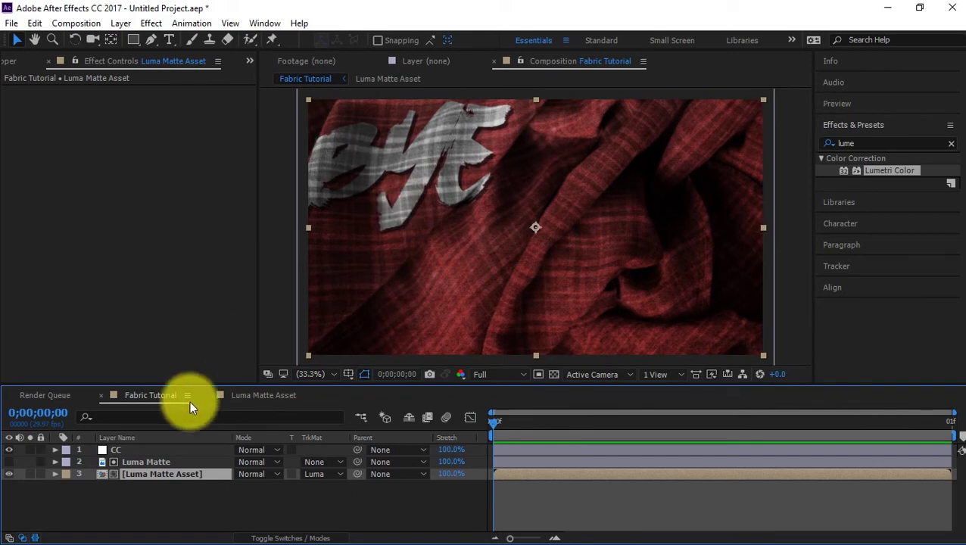
- Center the BYE text horizontally and vertically within the Luma Matte Asset composition, then return to Fabric Tutorial
click(224, 395)
click(179, 452)
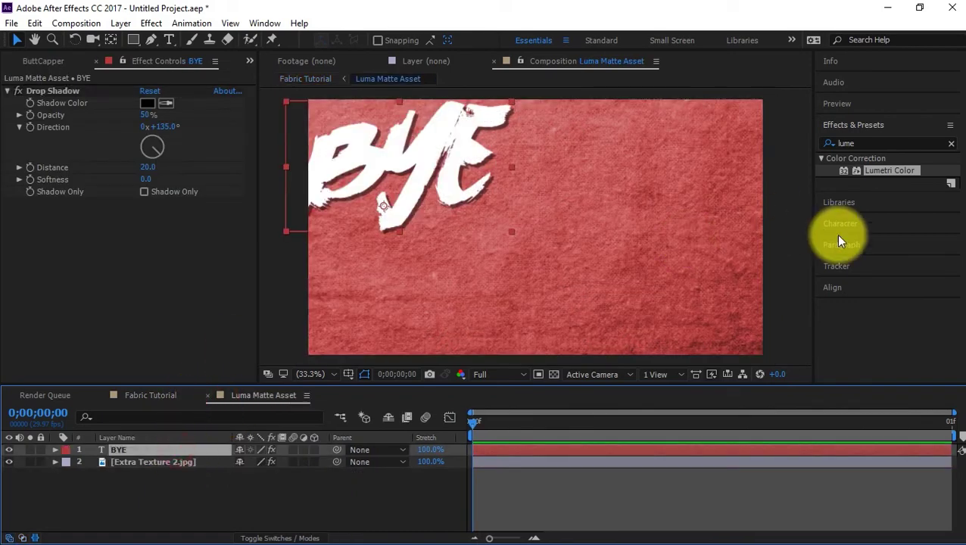
click(882, 287)
click(852, 266)
click(925, 266)
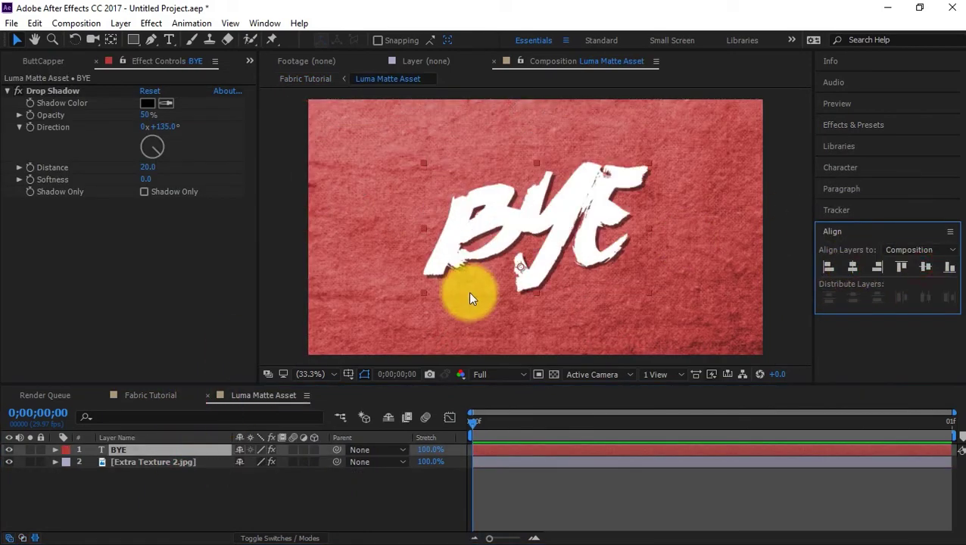
click(177, 395)
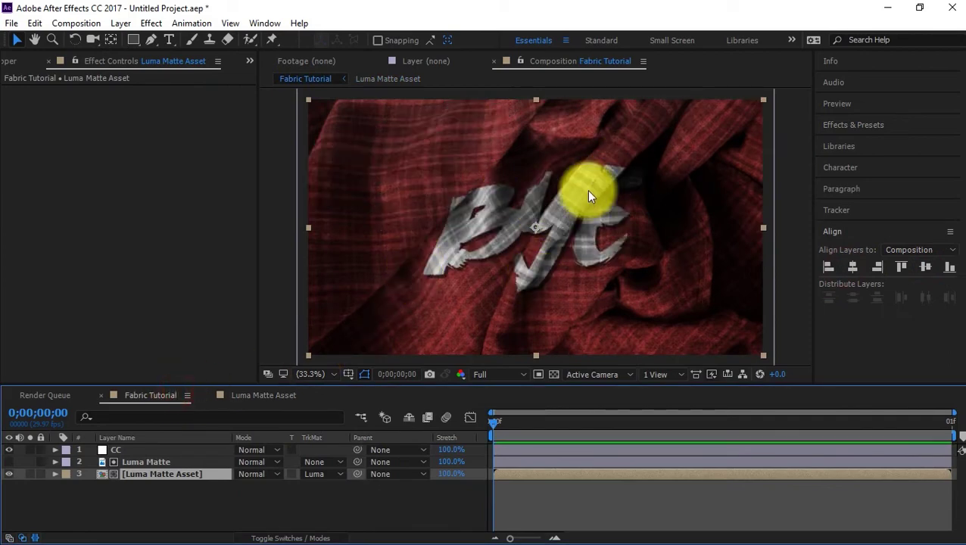
- Remove the track matte from the Luma Matte Asset layer and delete the Luma Matte fabric layer
click(168, 462)
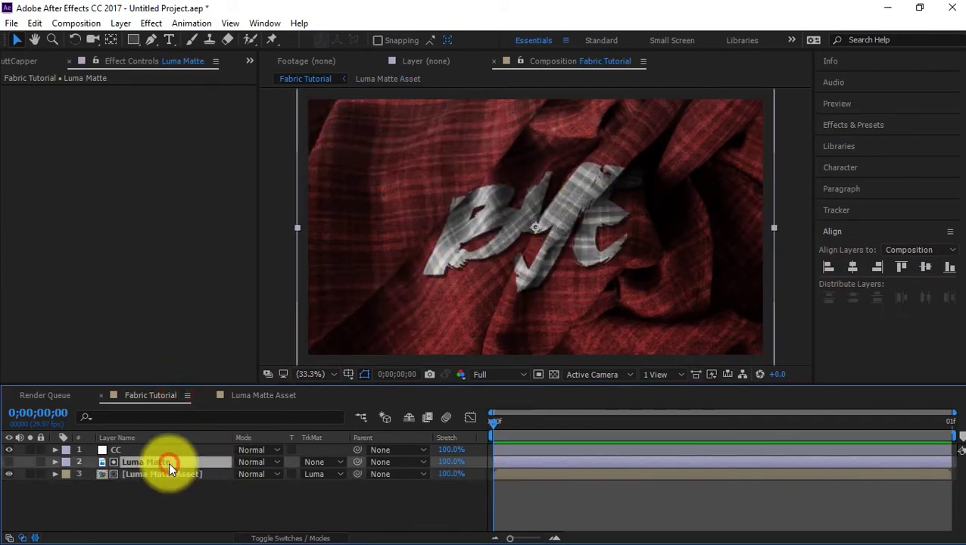
click(326, 475)
click(342, 393)
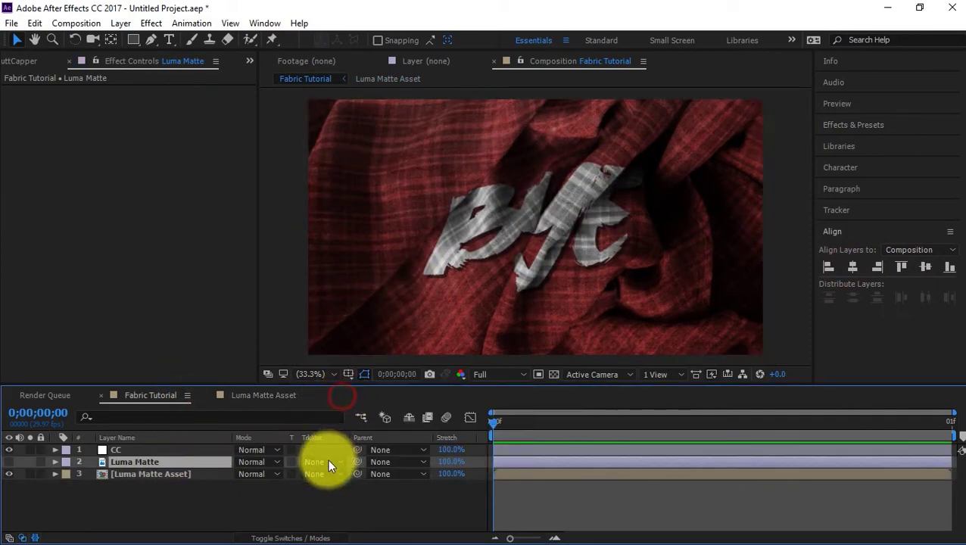
click(177, 463)
key(Delete)
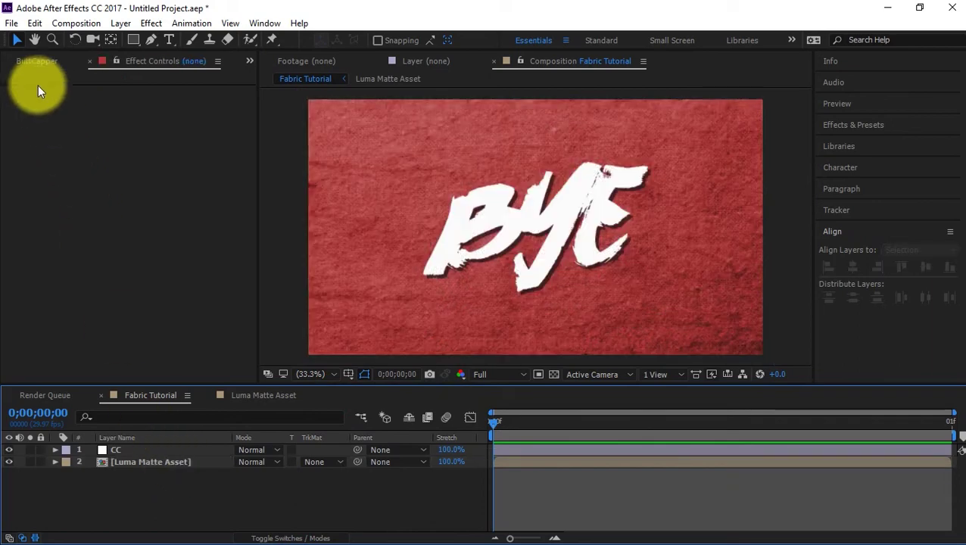
- Add fudgegraphics-creased-fabric-02.jpg to the Fabric Tutorial composition directly above the Luma Matte Asset layer
click(29, 64)
click(84, 244)
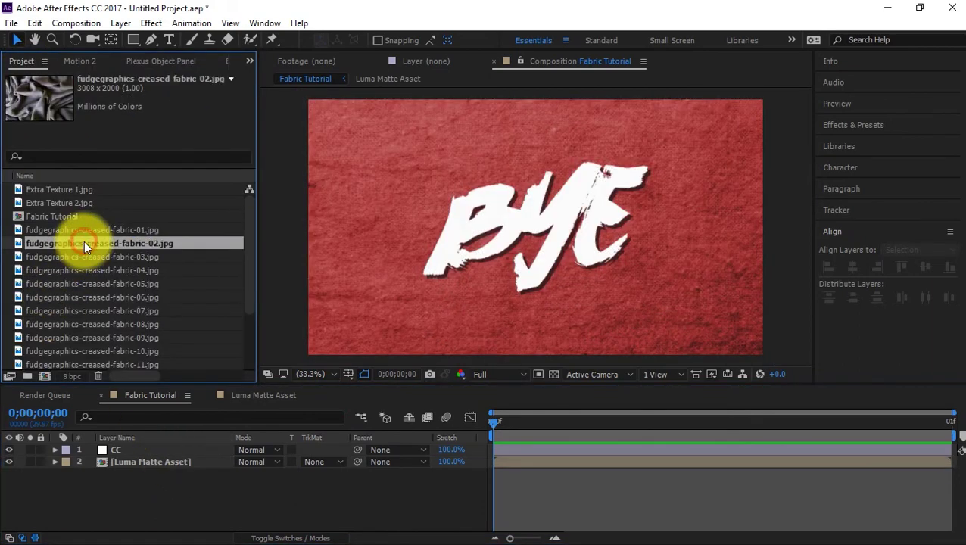
drag(67, 242, 144, 470)
- Scale the fudgegraphics-creased-fabric-02.jpg layer to 67% so it covers the composition frame
key(comma)
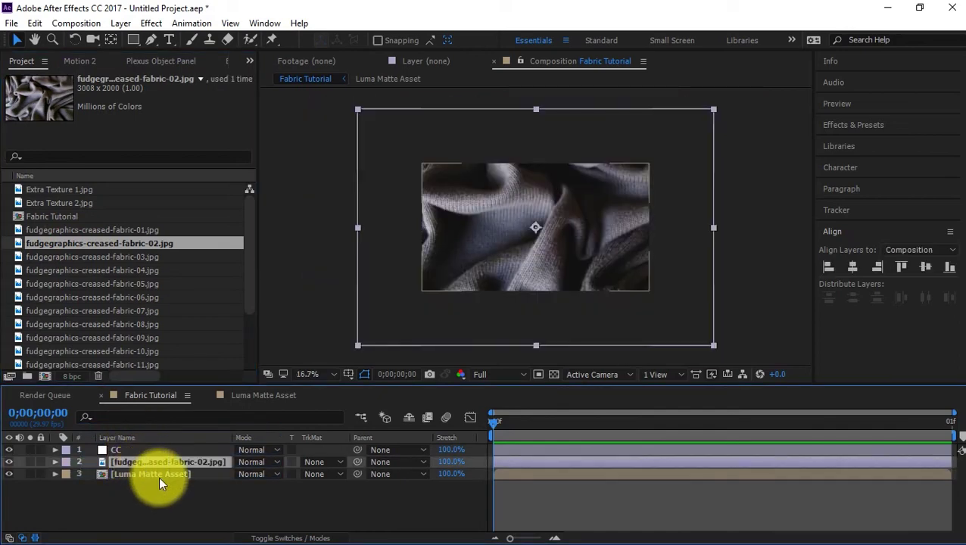
key(s)
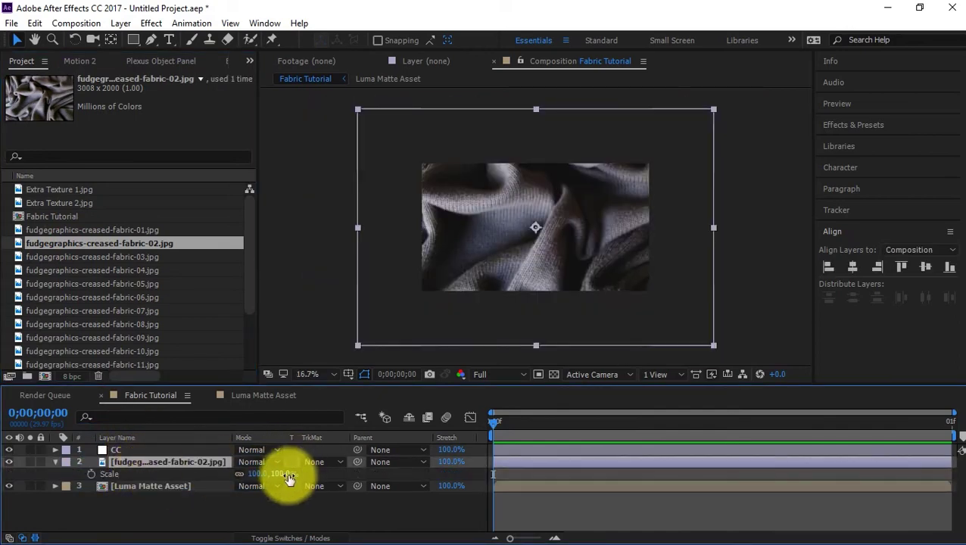
click(282, 474)
text(60)
key(Return)
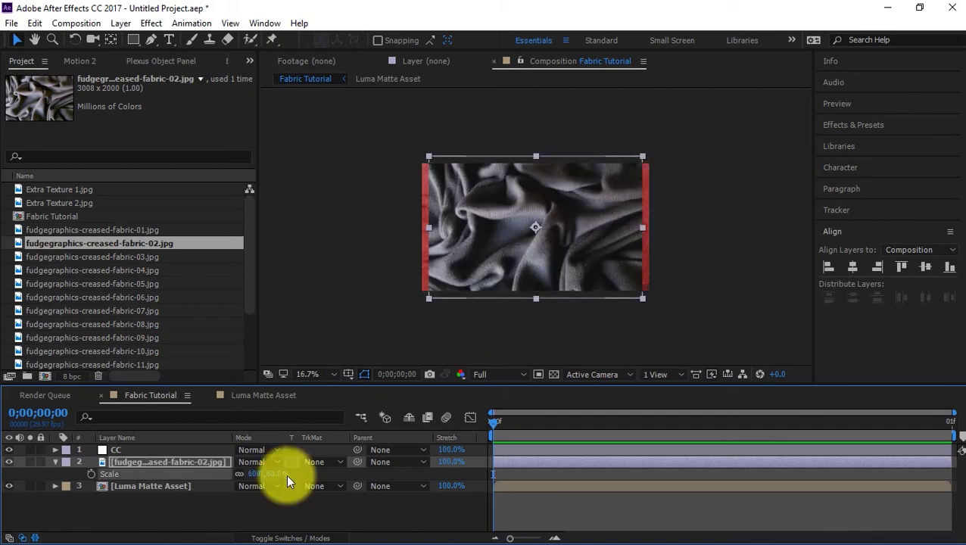
key(Up)
key(Up)
key(Up)
key(Up)
key(Up)
key(Up)
key(Up)
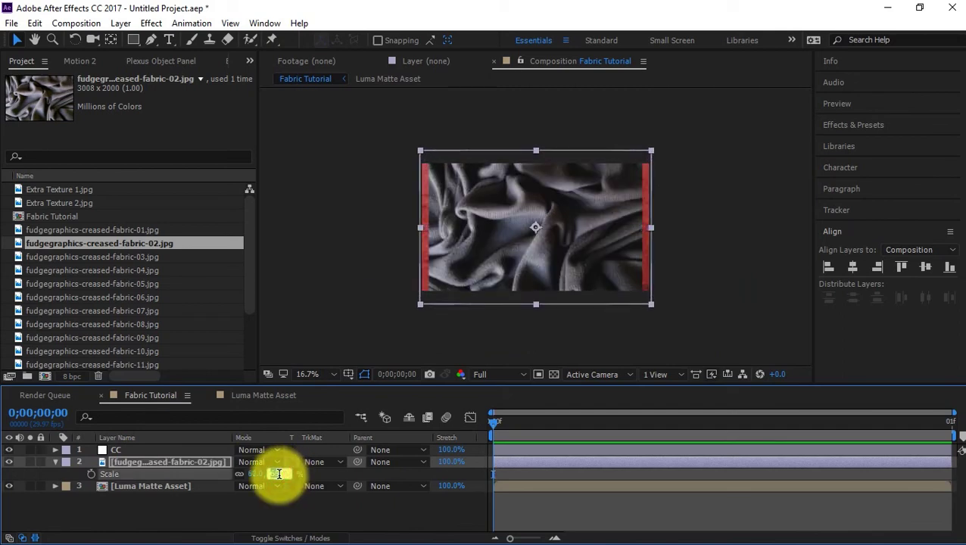
click(305, 494)
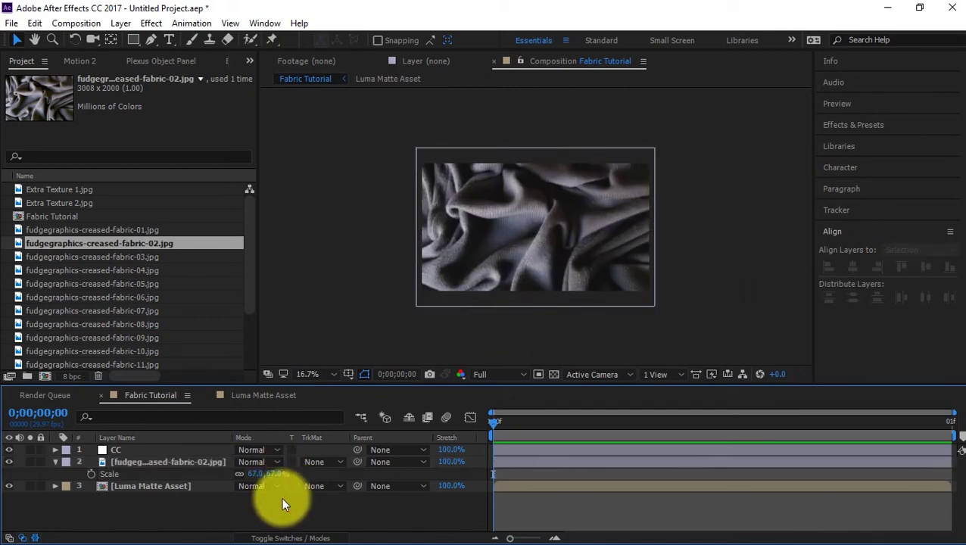
- Set the Luma Matte Asset layer's track matte to Luma Matte, using fudgegraphics-creased-fabric-02.jpg
click(186, 482)
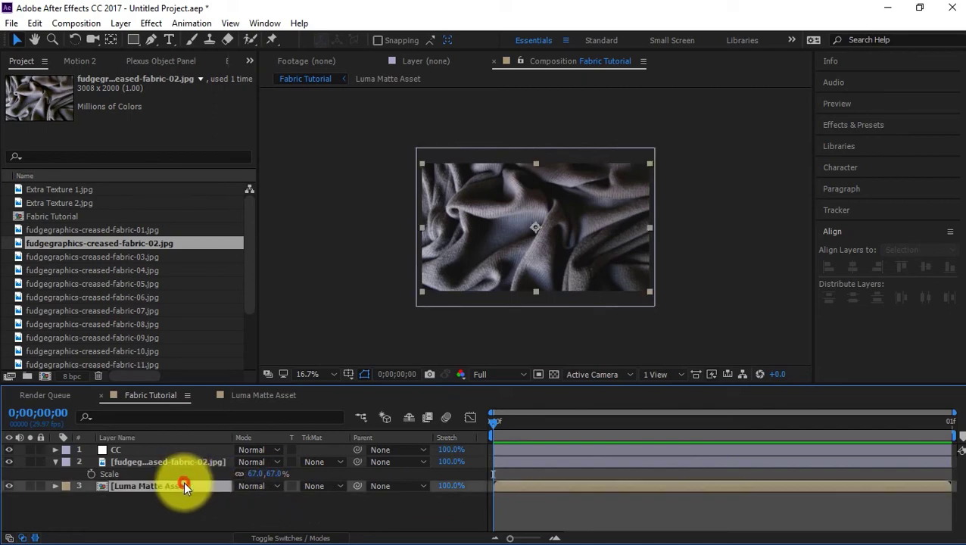
click(320, 486)
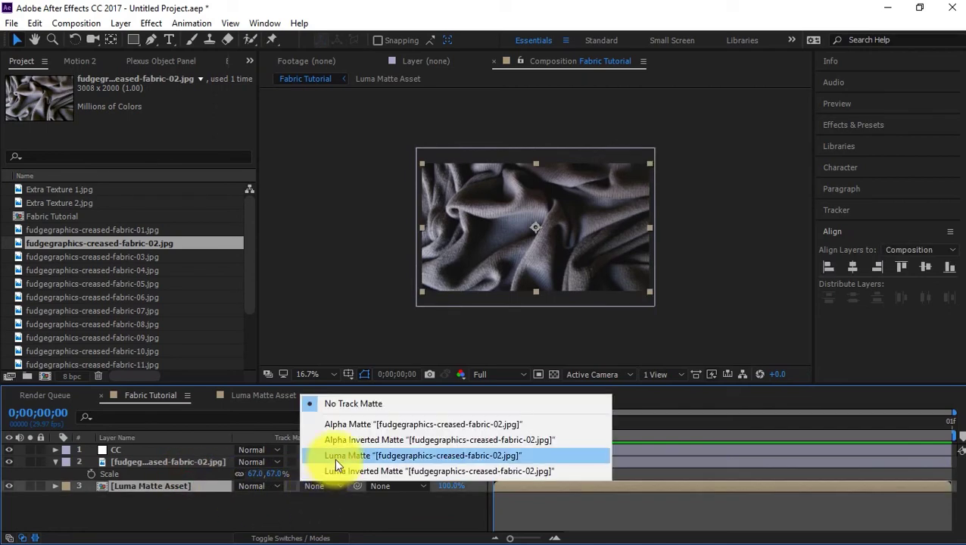
click(334, 459)
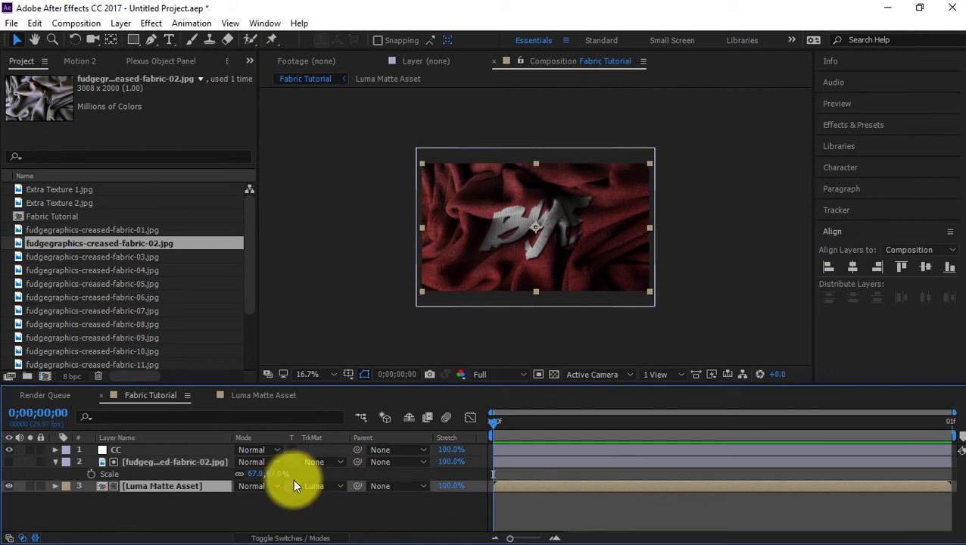
key(shift+/)
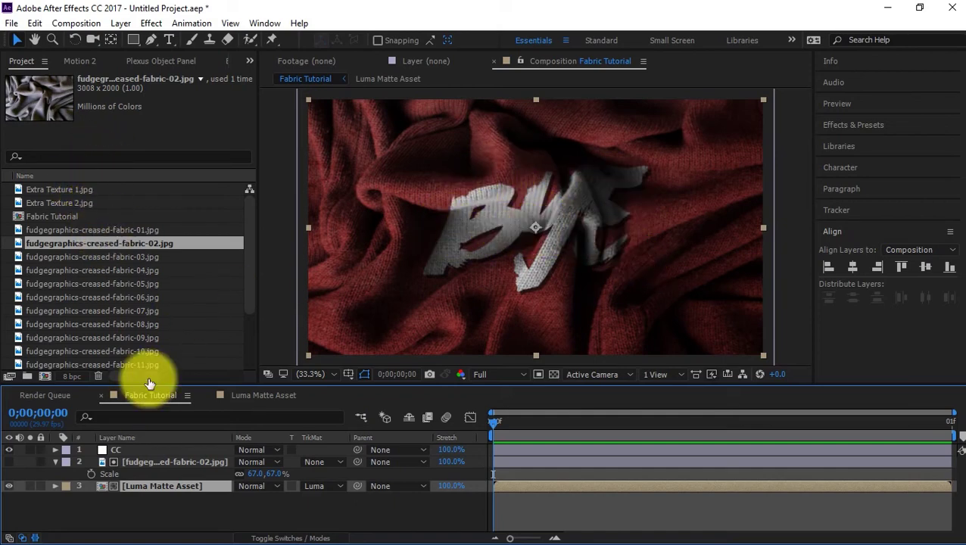
- Replace the Extra Texture 2.jpg layer in the Luma Matte Asset composition with Extra Texture 1.jpg
click(254, 397)
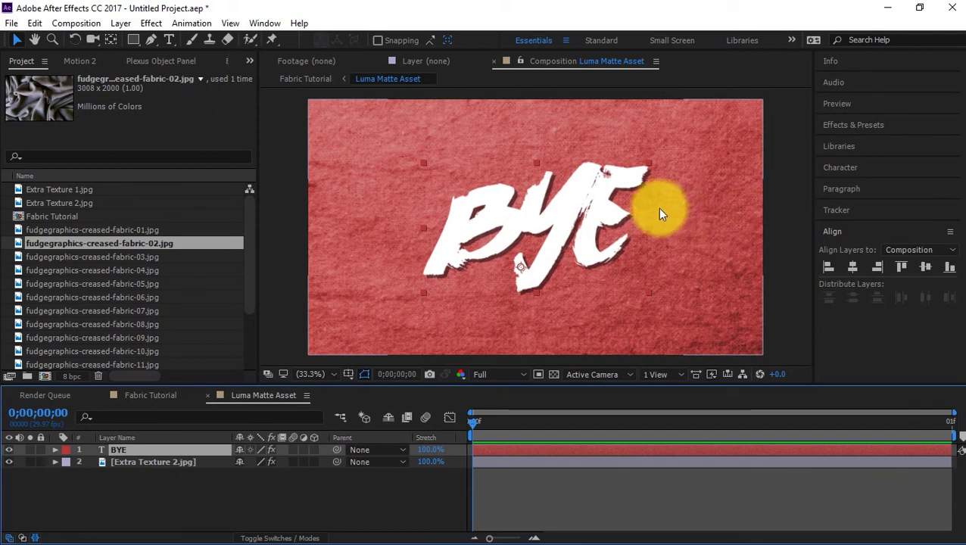
click(173, 461)
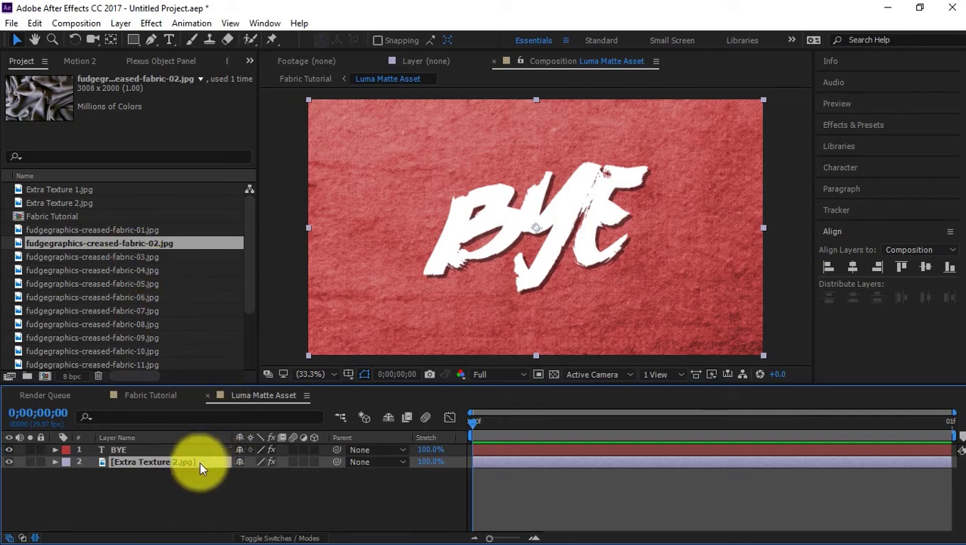
click(96, 190)
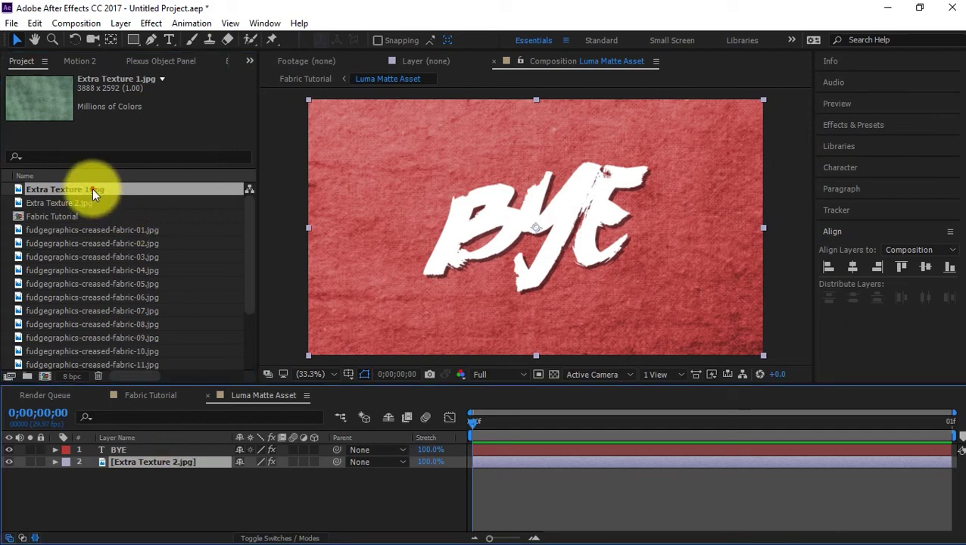
drag(93, 188, 183, 467)
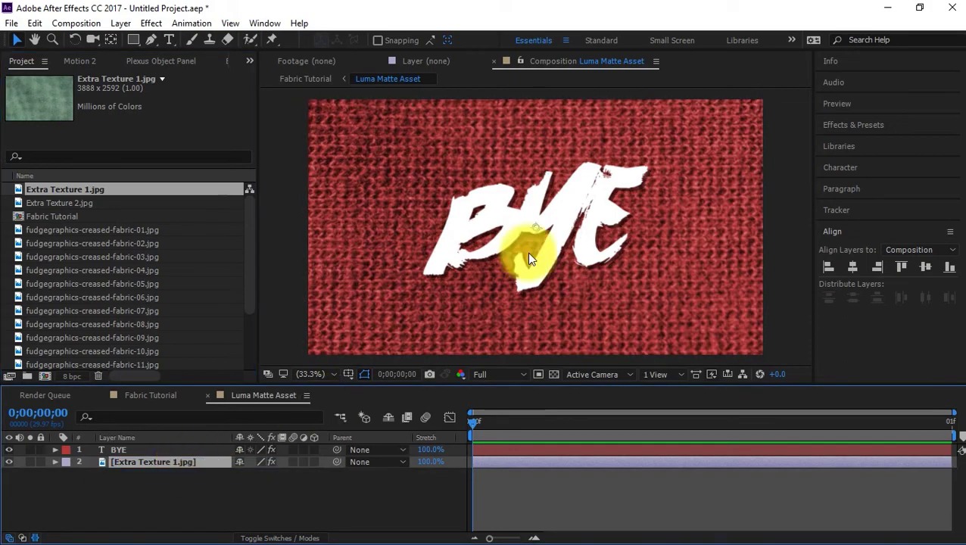
- Scale the Extra Texture 1.jpg layer to 50% and check the result in the Fabric Tutorial composition
key(comma)
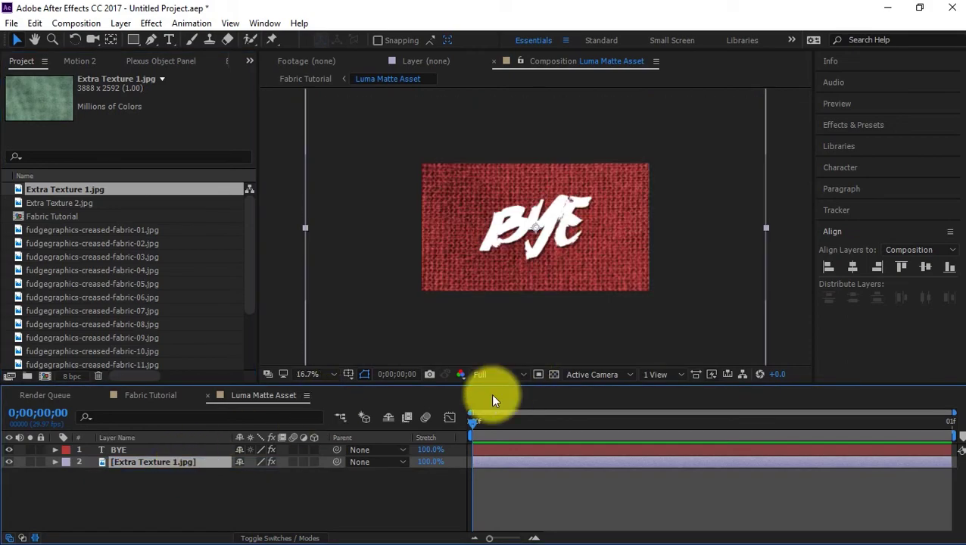
key(s)
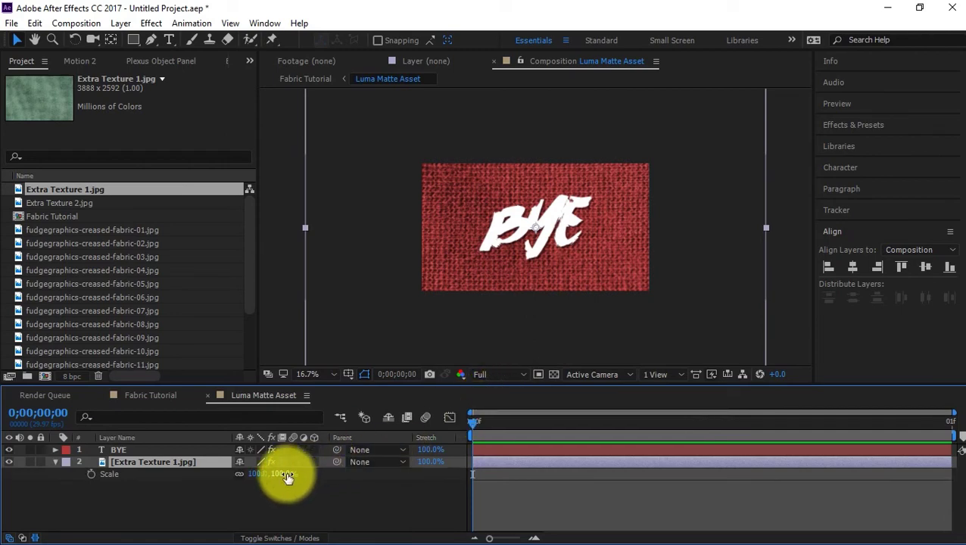
drag(287, 477, 251, 475)
key(period)
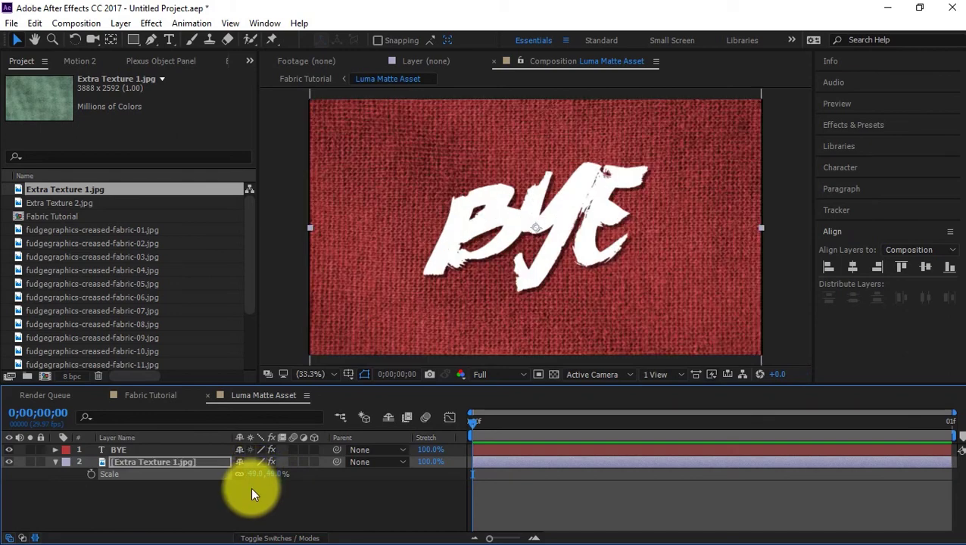
click(276, 474)
text(50)
key(Return)
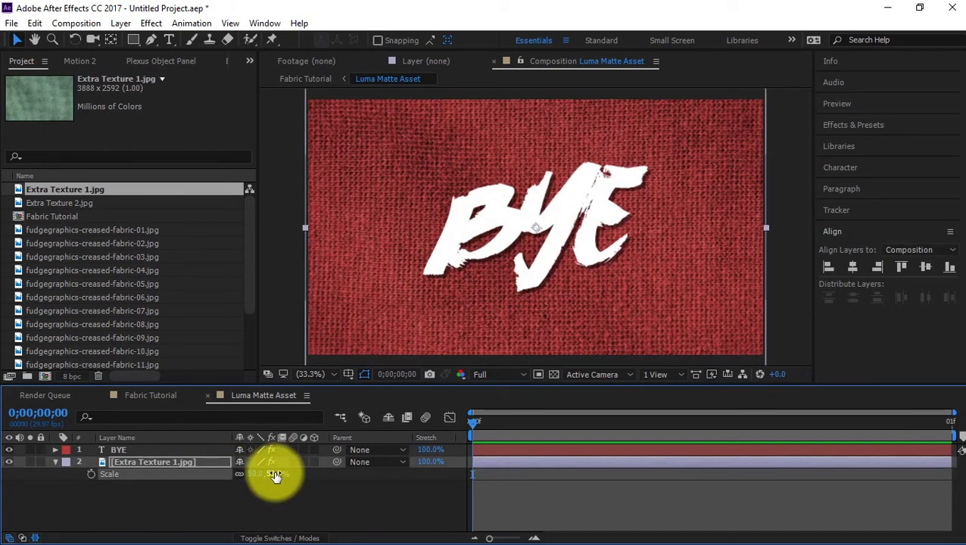
click(275, 499)
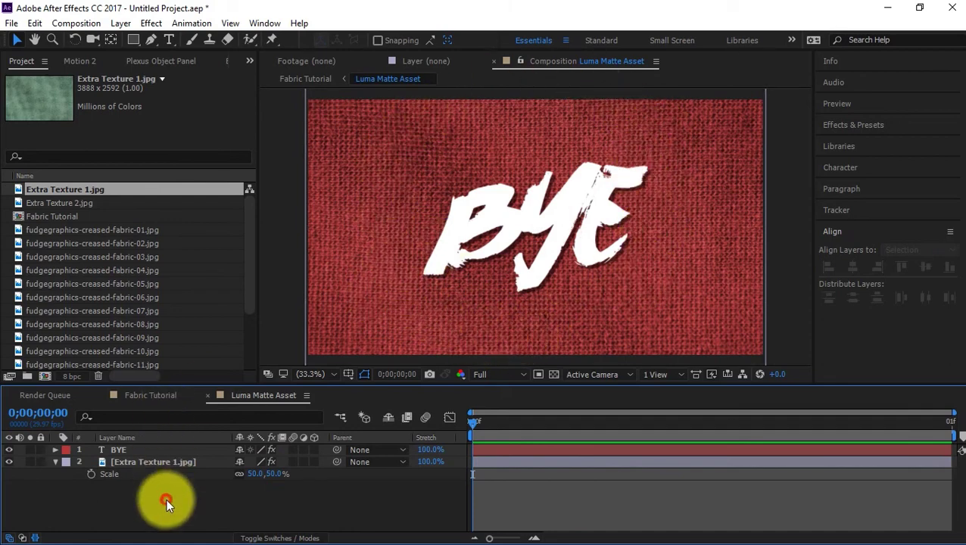
click(164, 396)
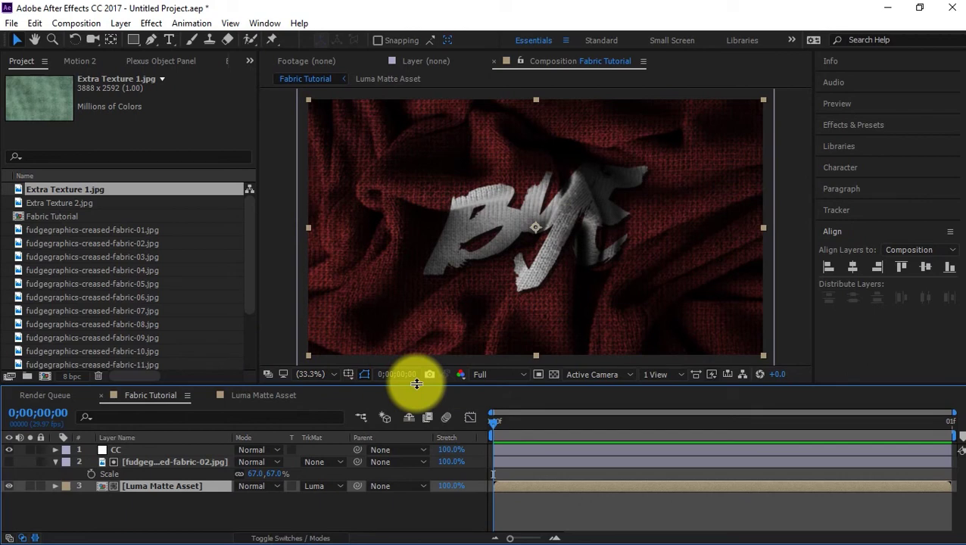
- Undo the scaling and the texture replacement in the Luma Matte Asset composition, then return to Fabric Tutorial
click(254, 396)
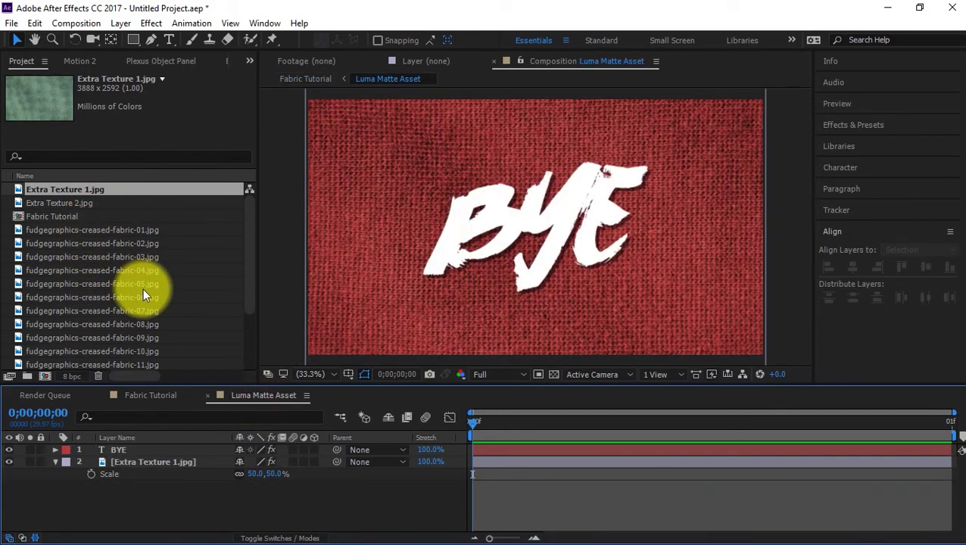
key(ctrl+z)
key(ctrl+z)
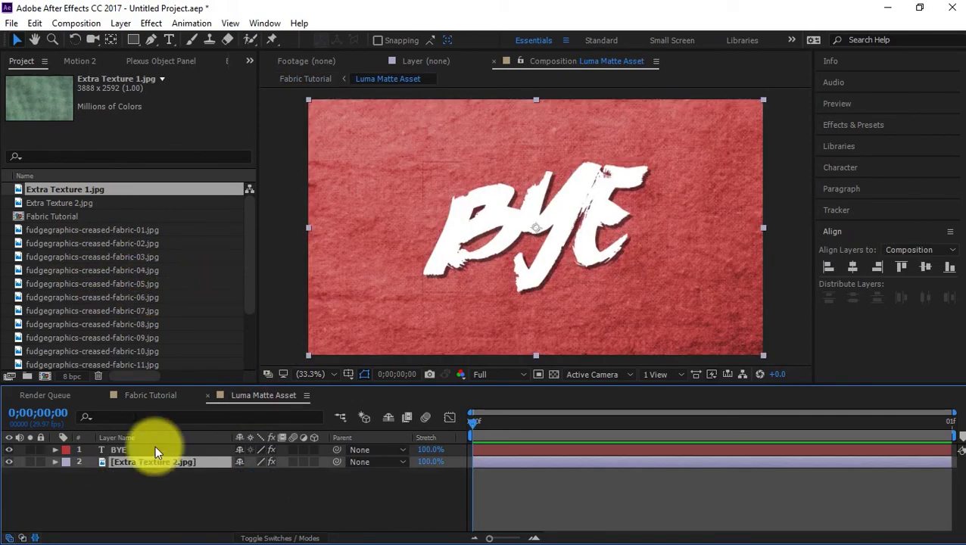
click(154, 406)
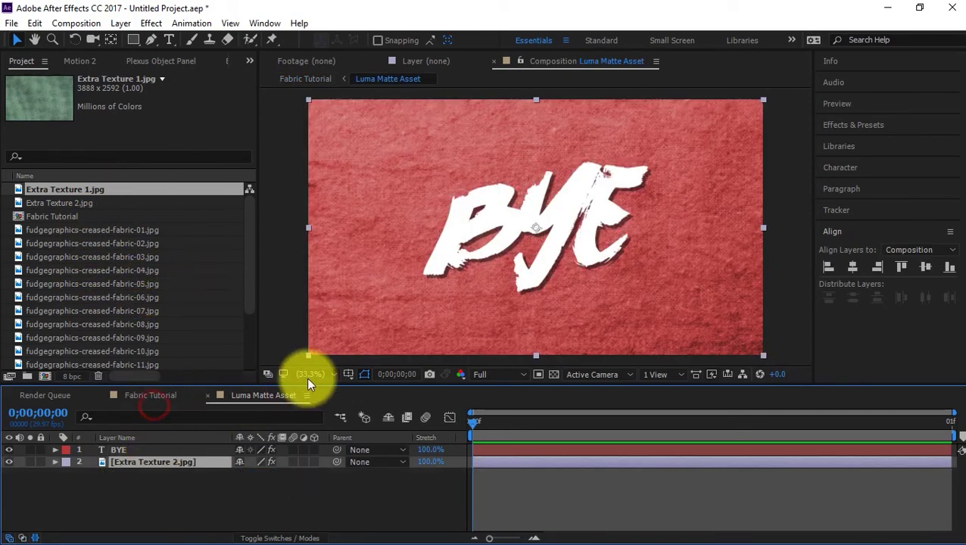
click(171, 394)
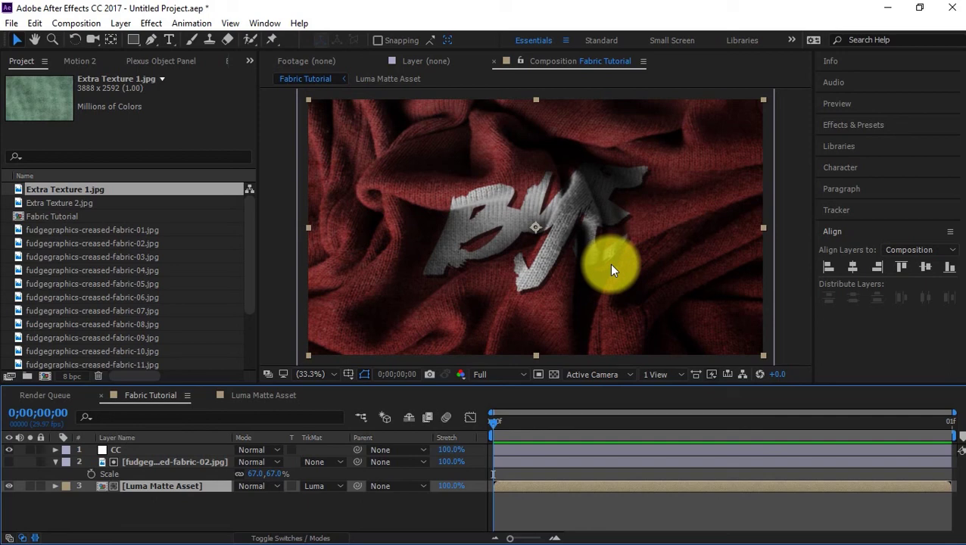
- Change the font of the BYE text in the Luma Matte Asset composition to QUARTZO demo Bold
click(254, 397)
double_click(168, 449)
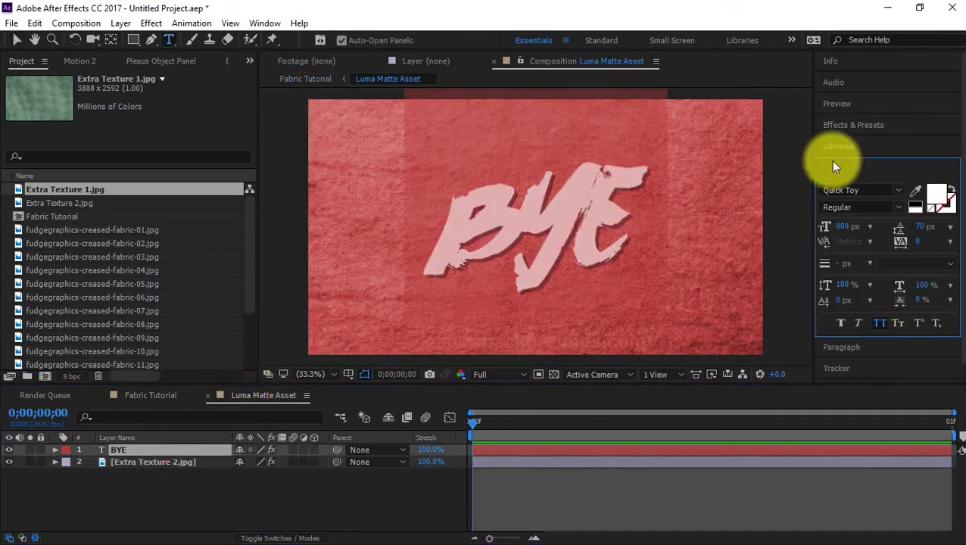
click(849, 190)
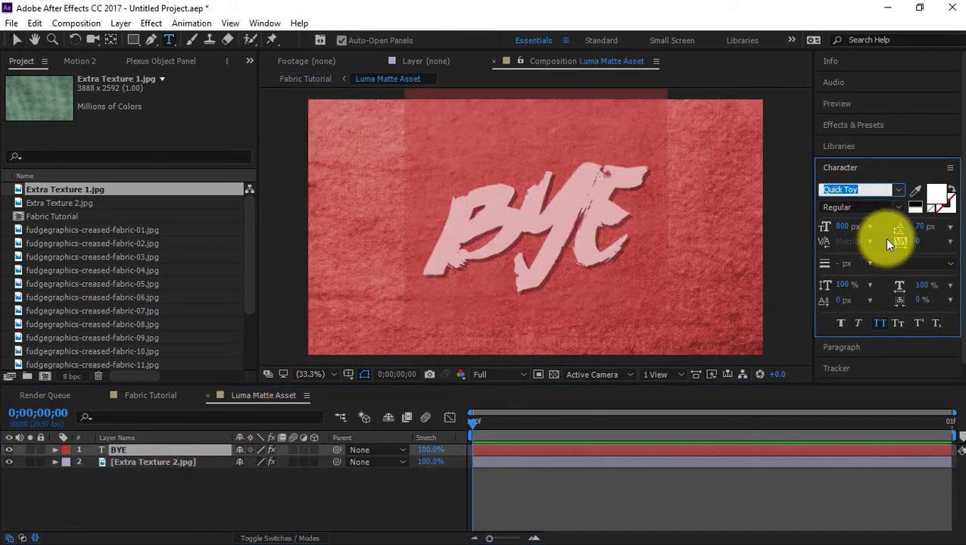
key(Up)
click(126, 451)
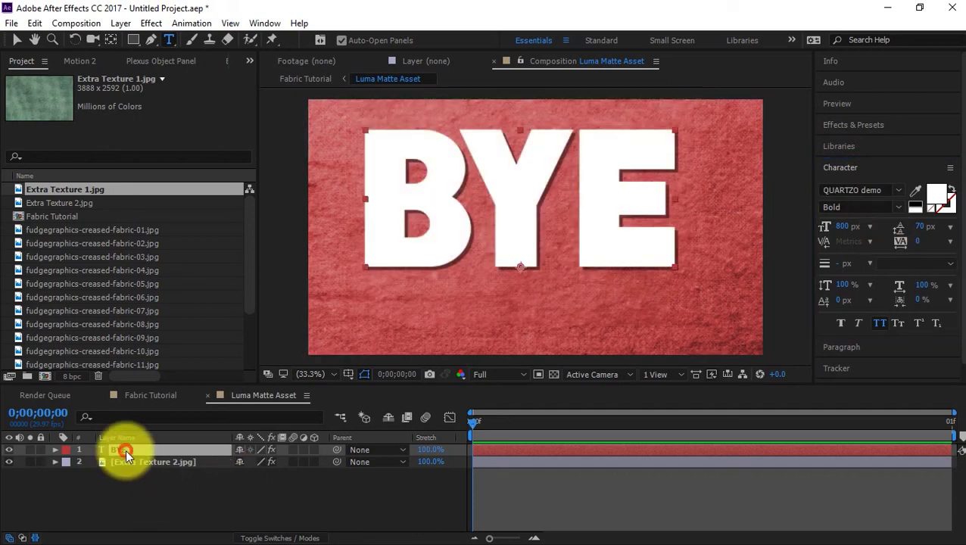
- Center the BYE text horizontally and vertically in the composition, then check the result in Fabric Tutorial
click(842, 168)
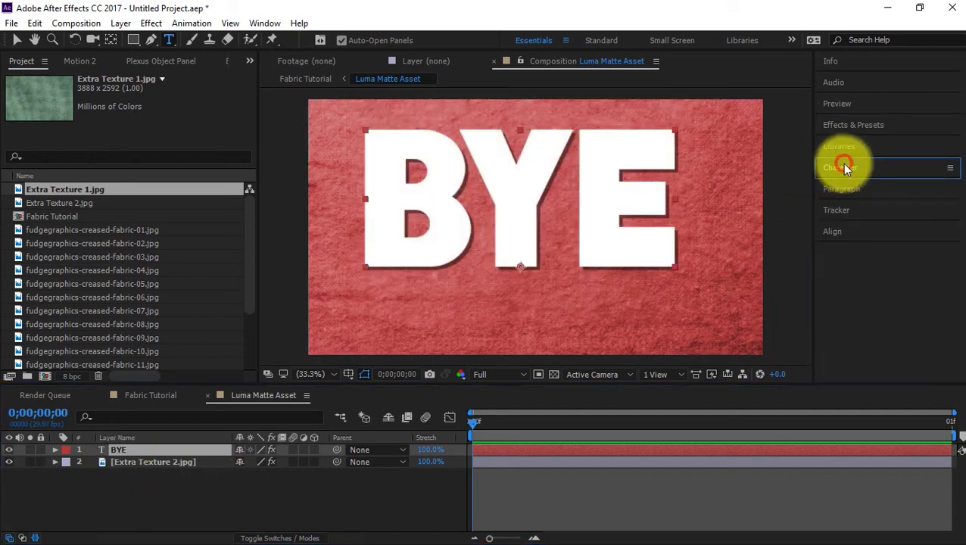
click(843, 232)
click(853, 267)
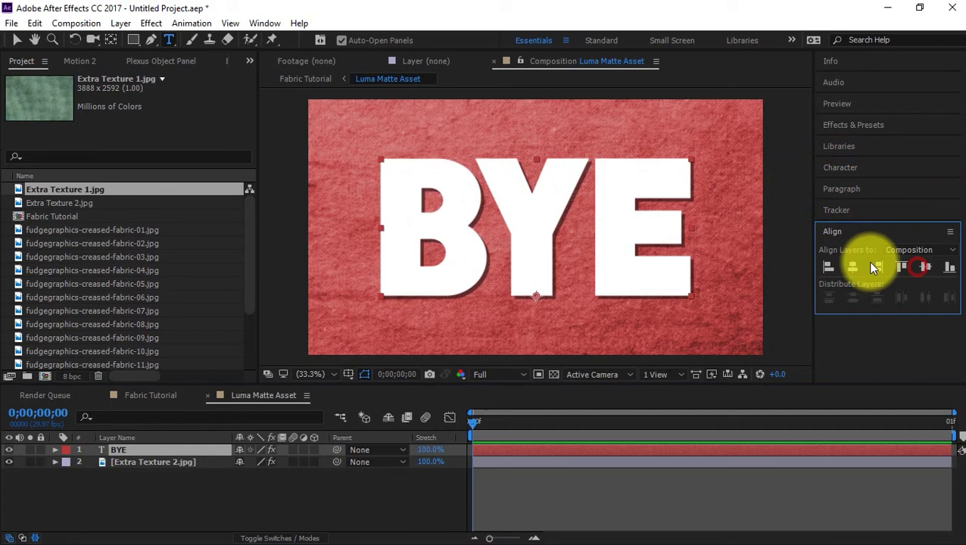
click(155, 395)
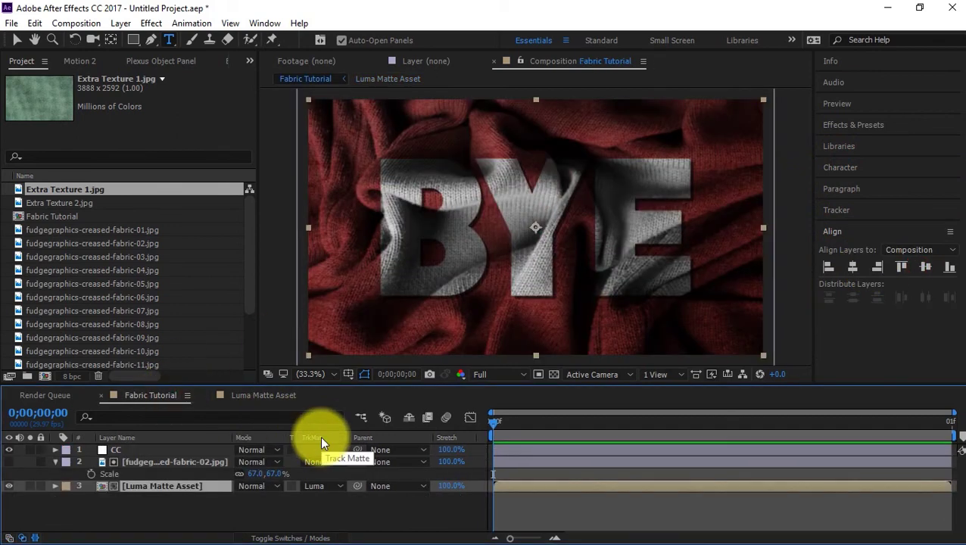
- Set the Colorize Hue of the Extra Texture 2.jpg layer in Luma Matte Asset to 200° and check the result in Fabric Tutorial
click(271, 392)
click(163, 458)
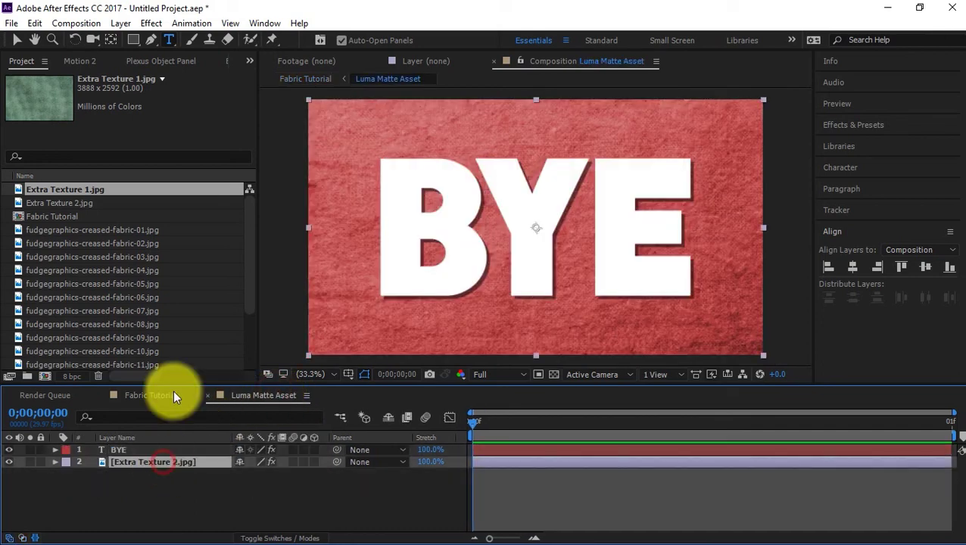
click(189, 65)
key(F3)
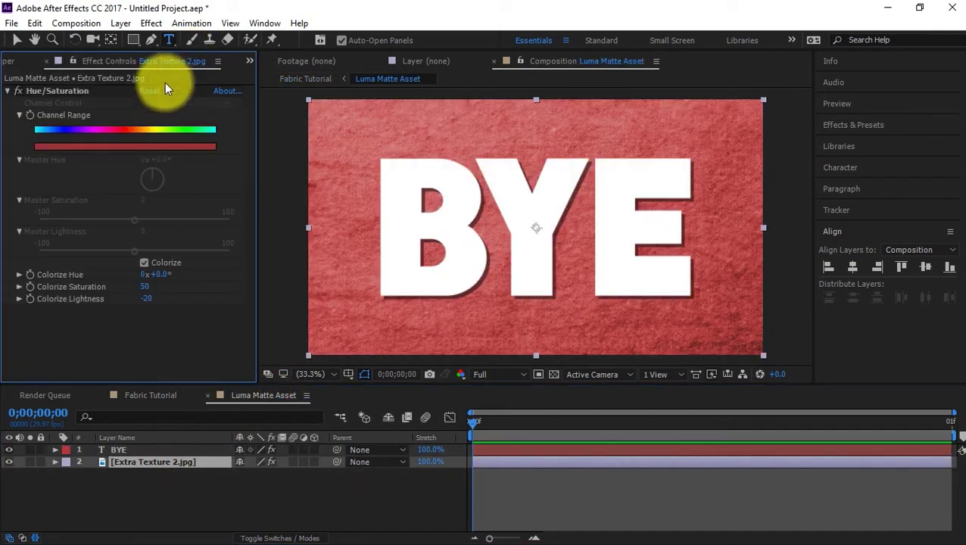
click(159, 276)
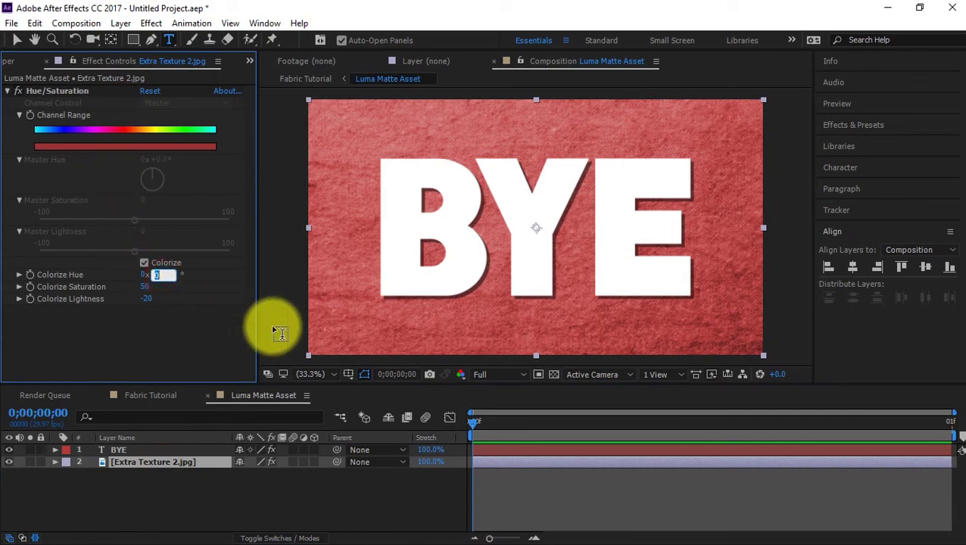
text(200)
key(Return)
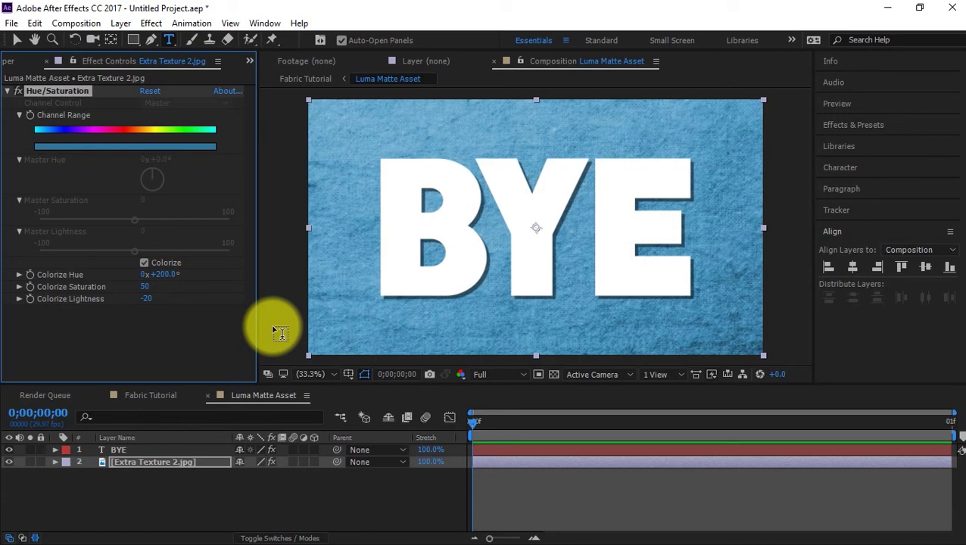
click(147, 395)
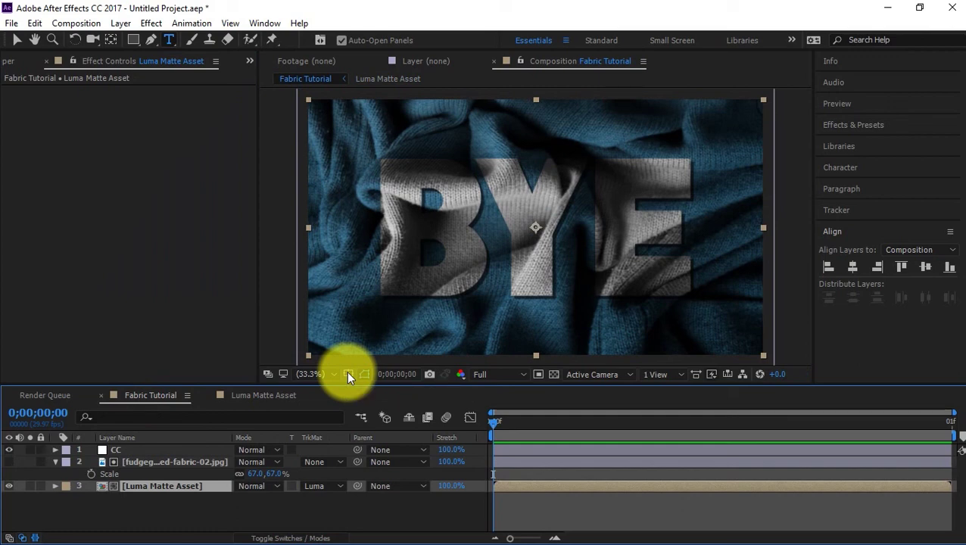
- Switch the BYE text in Luma Matte Asset back to the Quick Toy font and return to the Fabric Tutorial composition
click(264, 396)
click(138, 450)
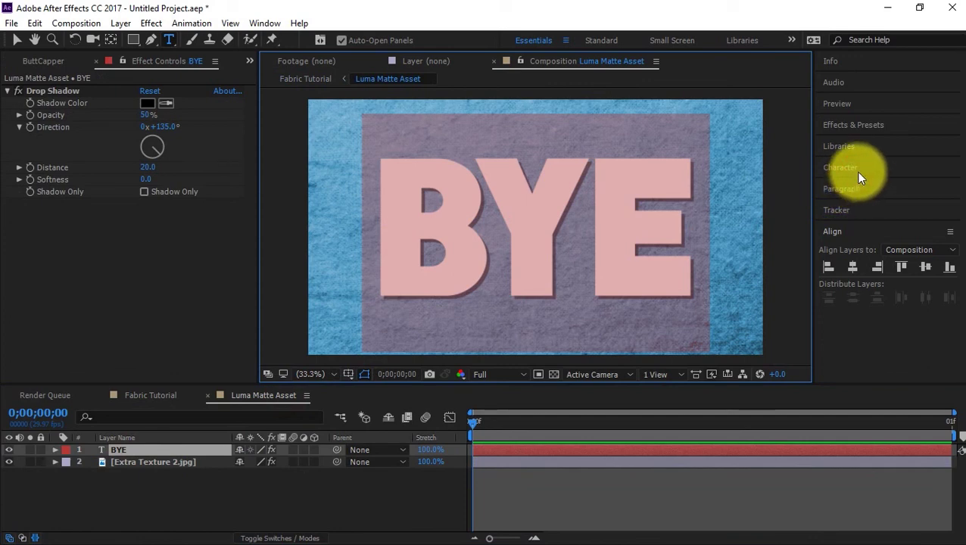
click(858, 172)
click(854, 187)
key(Down)
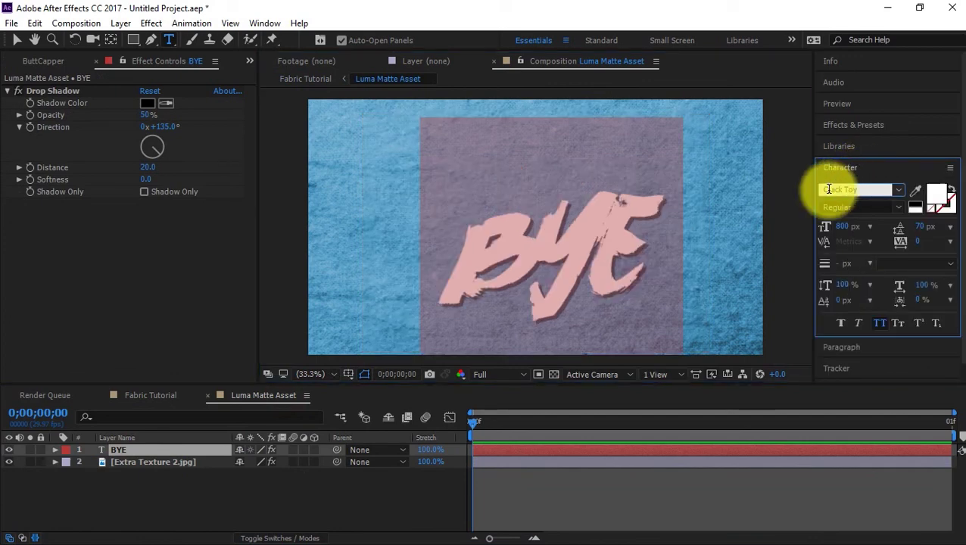
click(198, 397)
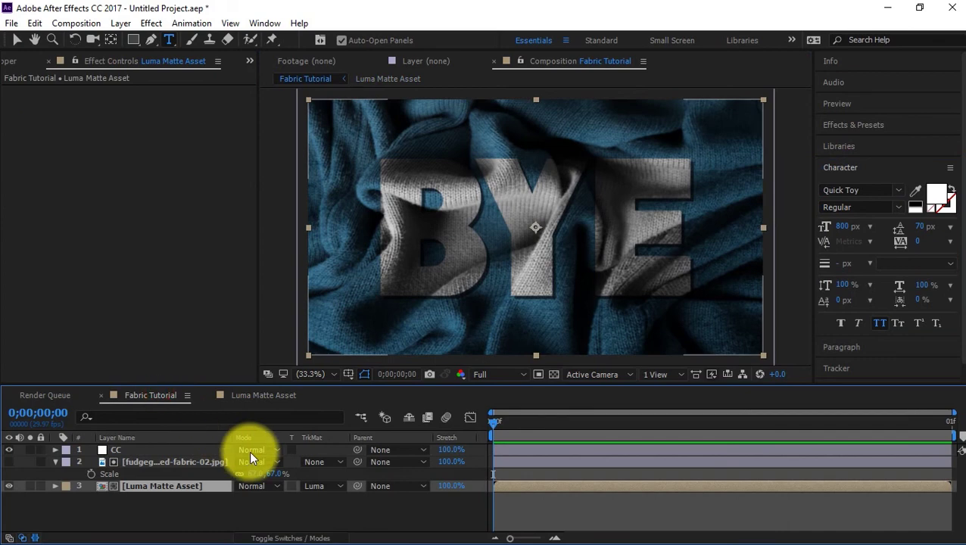